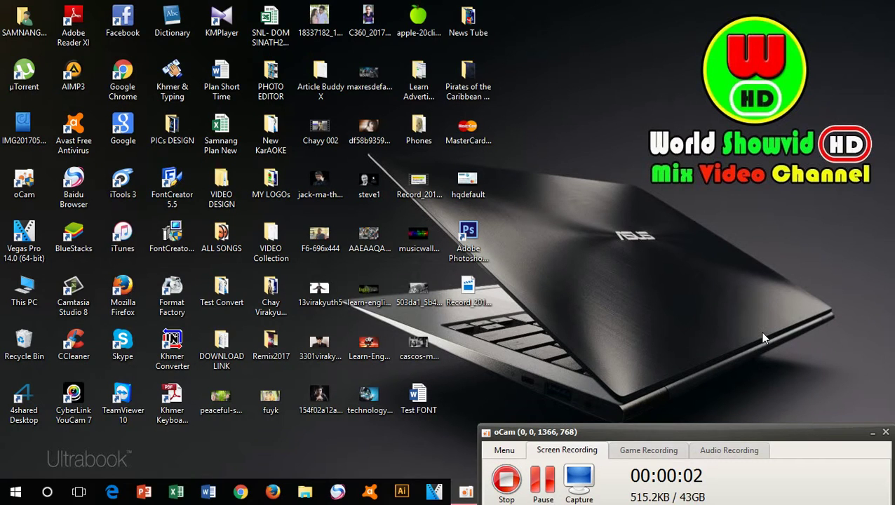
- Minimize the oCam recorder and launch Photoshop CS6 (64 Bit) from its desktop shortcut
{"action": "left_click", "coordinate": [873, 433]}
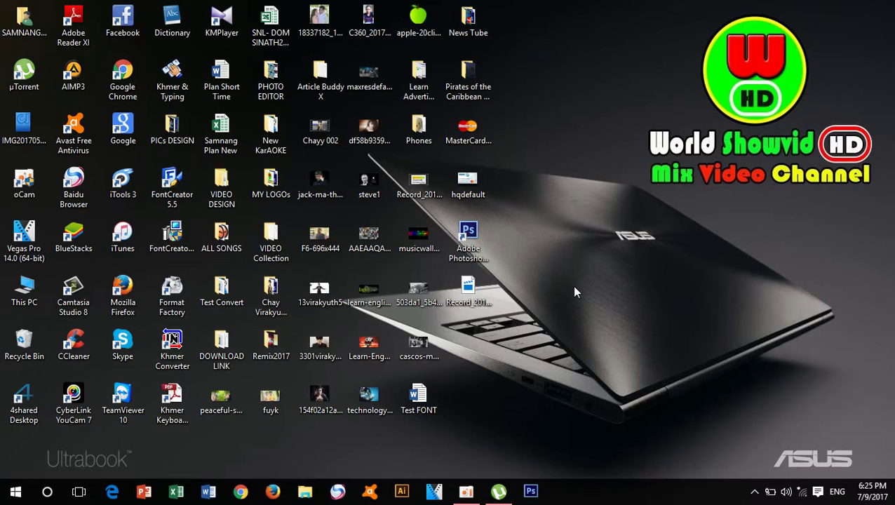
{"action": "left_click", "coordinate": [476, 248]}
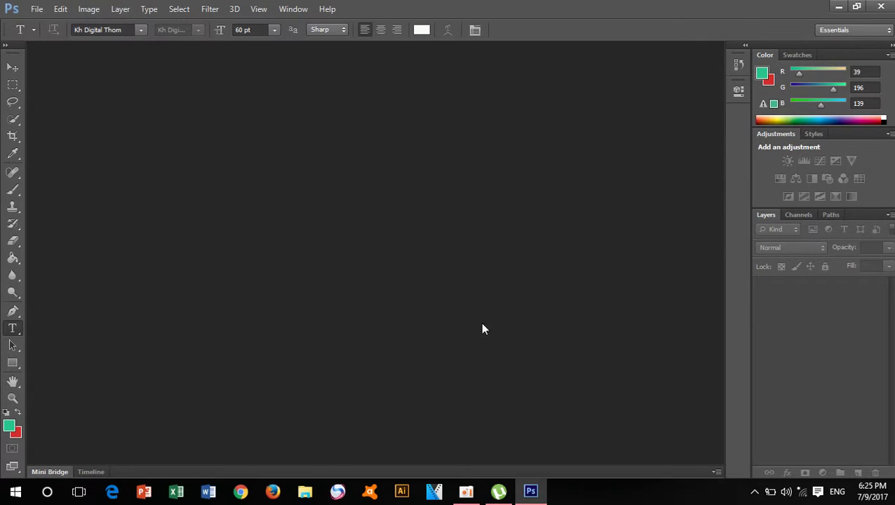
- Open the New document dialog from the File menu
{"action": "left_click", "coordinate": [35, 9]}
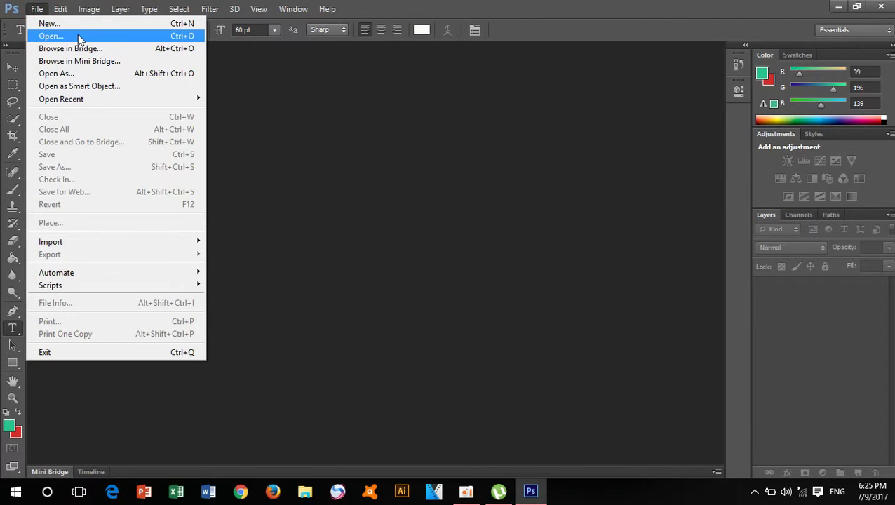
{"action": "left_click", "coordinate": [85, 25]}
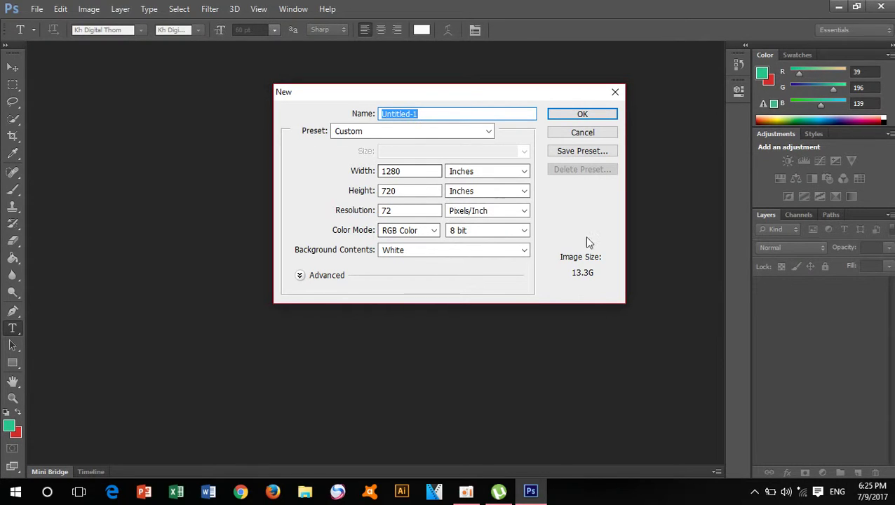
- Dismiss the oversized-document warning and enter 700 as the height value
{"action": "left_click", "coordinate": [583, 115]}
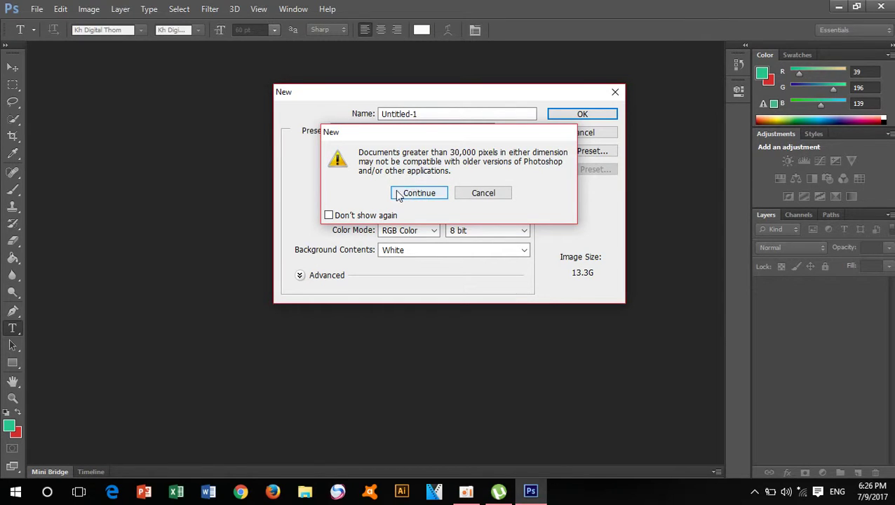
{"action": "left_click", "coordinate": [476, 197]}
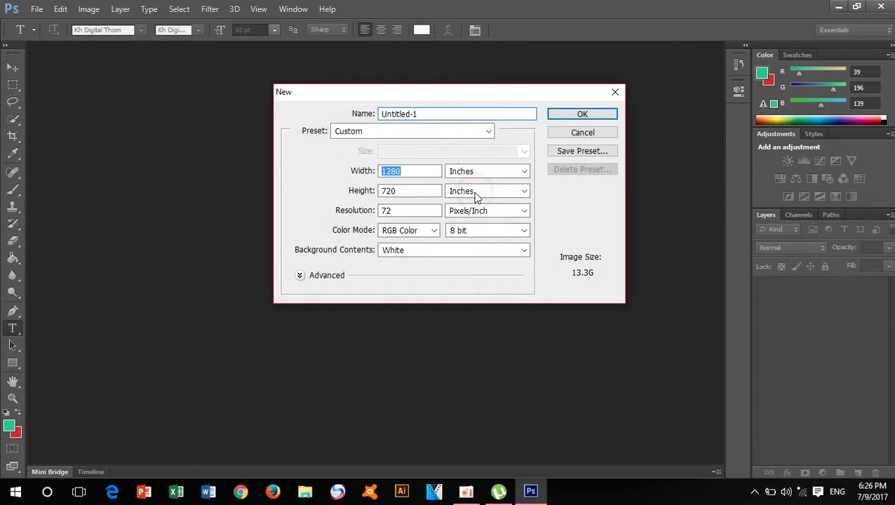
{"action": "left_click", "coordinate": [403, 171]}
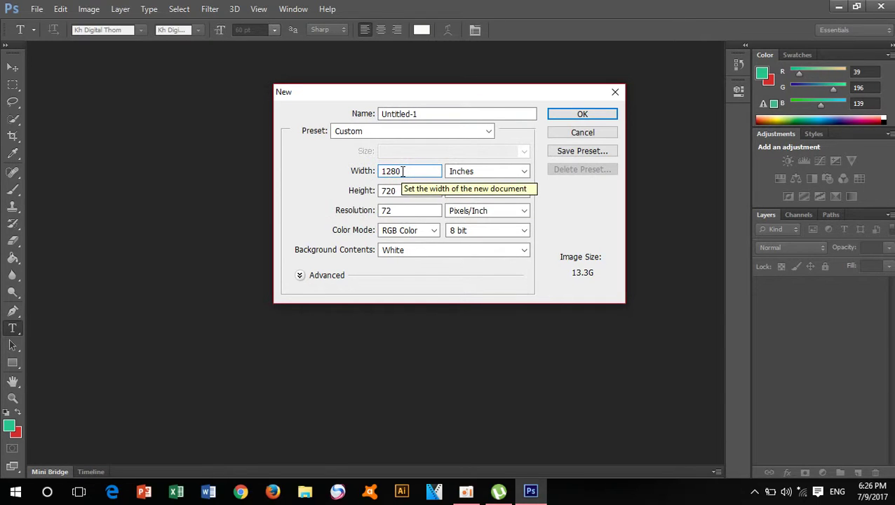
{"action": "key", "text": "BackSpace"}
{"action": "key", "text": "BackSpace"}
{"action": "key", "text": "BackSpace"}
{"action": "key", "text": "BackSpace"}
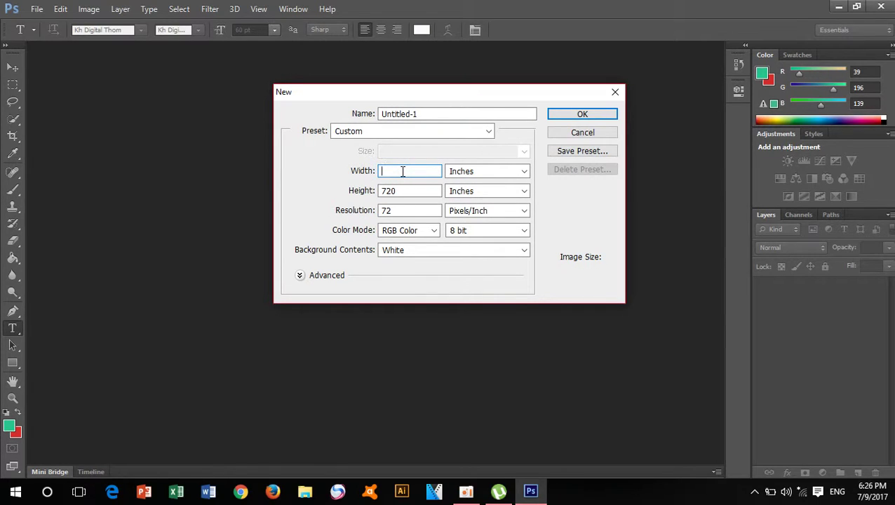
{"action": "type", "text": "7"}
{"action": "type", "text": "00"}
{"action": "left_click", "coordinate": [404, 195]}
{"action": "key", "text": "BackSpace"}
{"action": "key", "text": "BackSpace"}
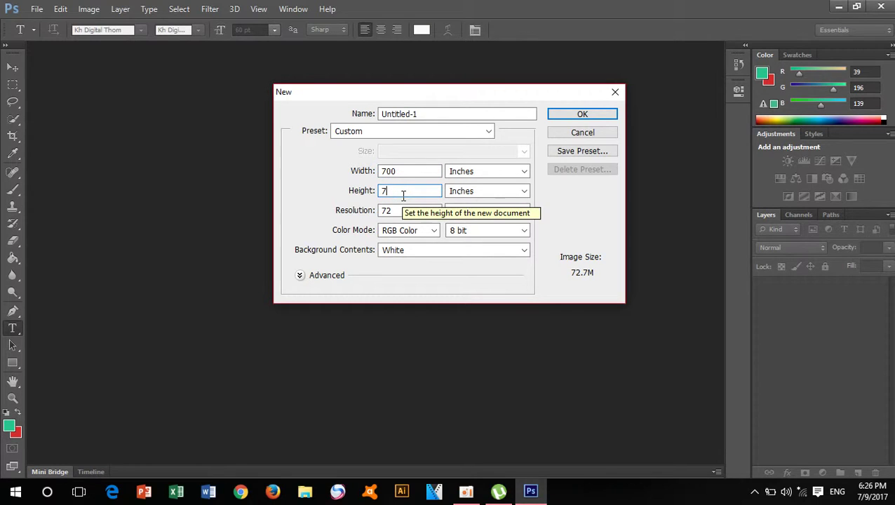
{"action": "type", "text": "00"}
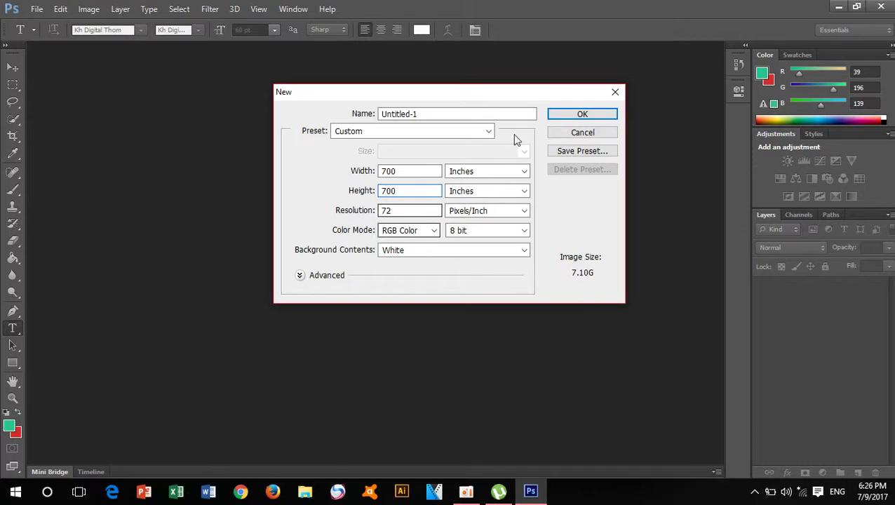
- Switch width and height units to pixels, set width 1280, and create the 1280 × 700 document
{"action": "left_click", "coordinate": [523, 172]}
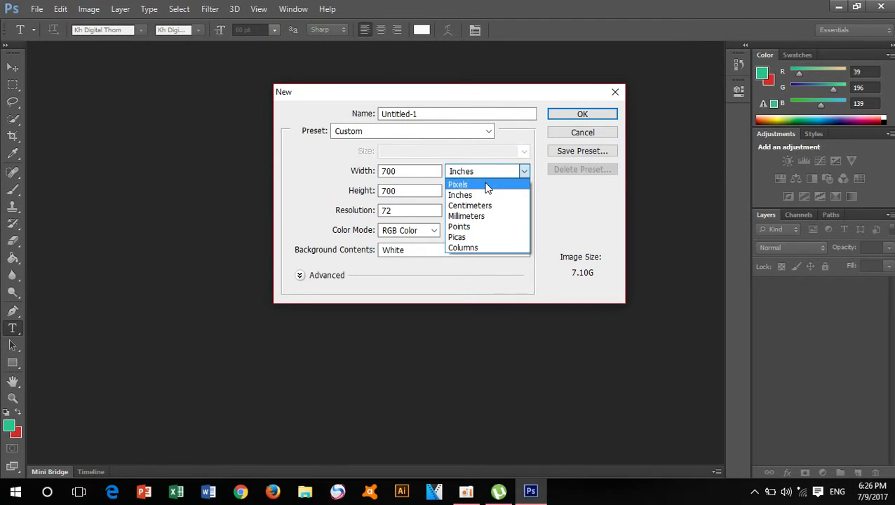
{"action": "left_click", "coordinate": [484, 184]}
{"action": "left_click", "coordinate": [525, 191]}
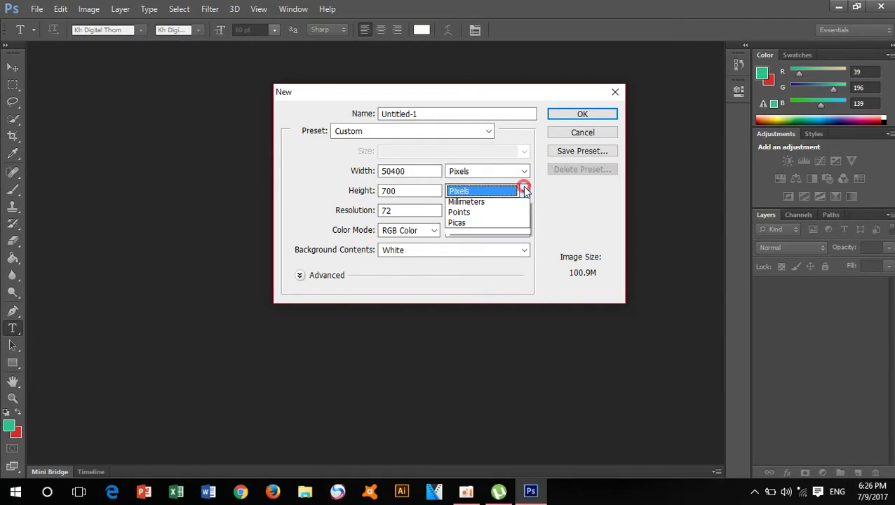
{"action": "left_click", "coordinate": [526, 191]}
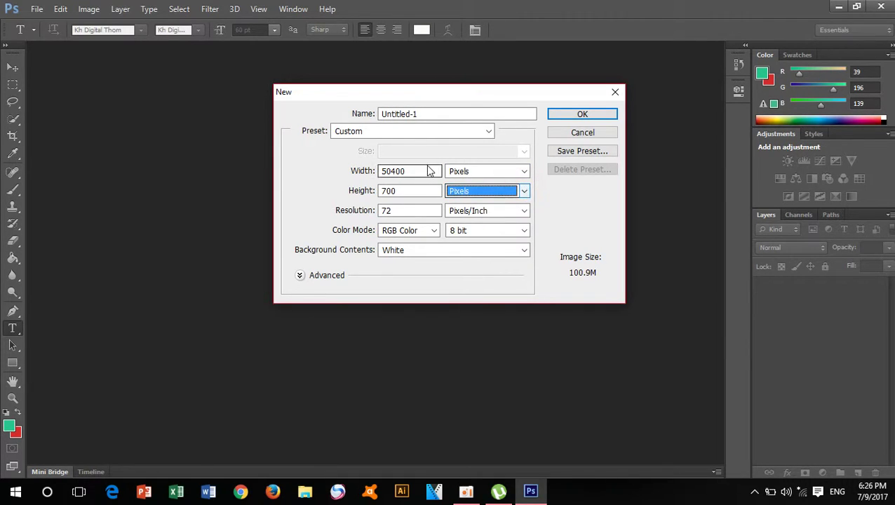
{"action": "left_click", "coordinate": [422, 169]}
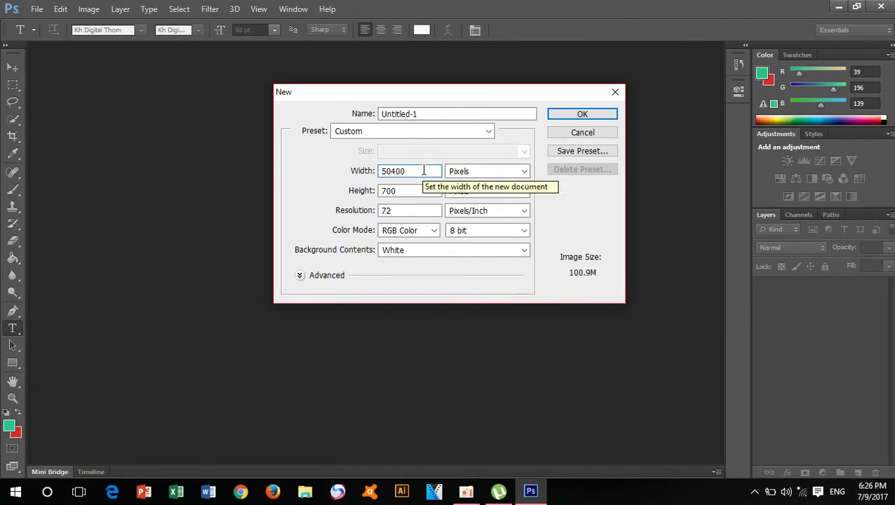
{"action": "key", "text": "BackSpace"}
{"action": "key", "text": "BackSpace"}
{"action": "key", "text": "BackSpace"}
{"action": "key", "text": "BackSpace"}
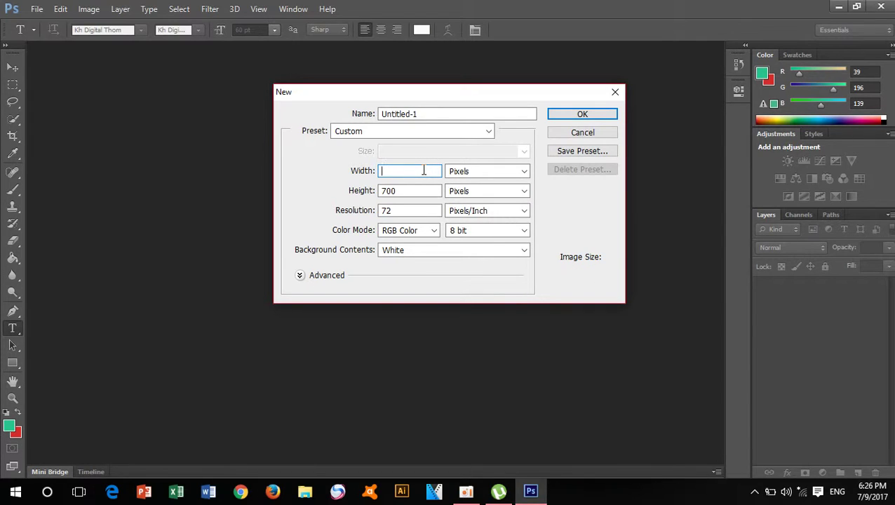
{"action": "type", "text": "1"}
{"action": "type", "text": "280"}
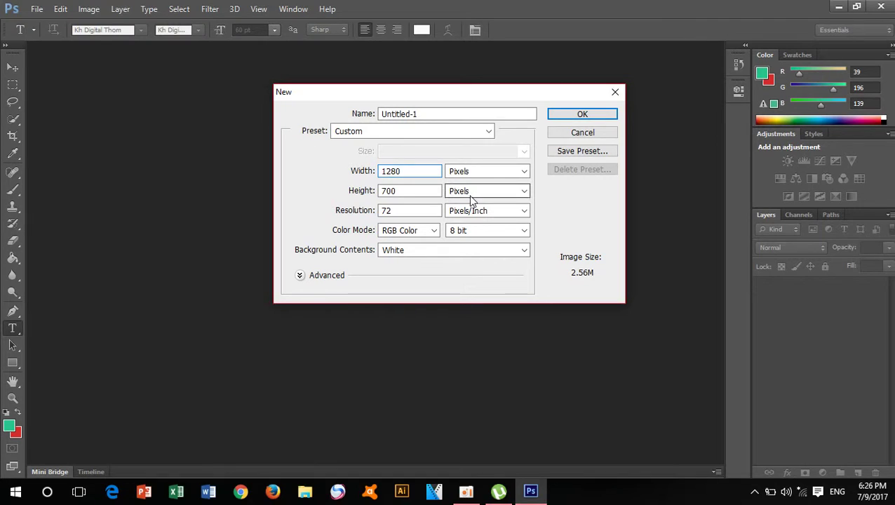
{"action": "left_click", "coordinate": [595, 117]}
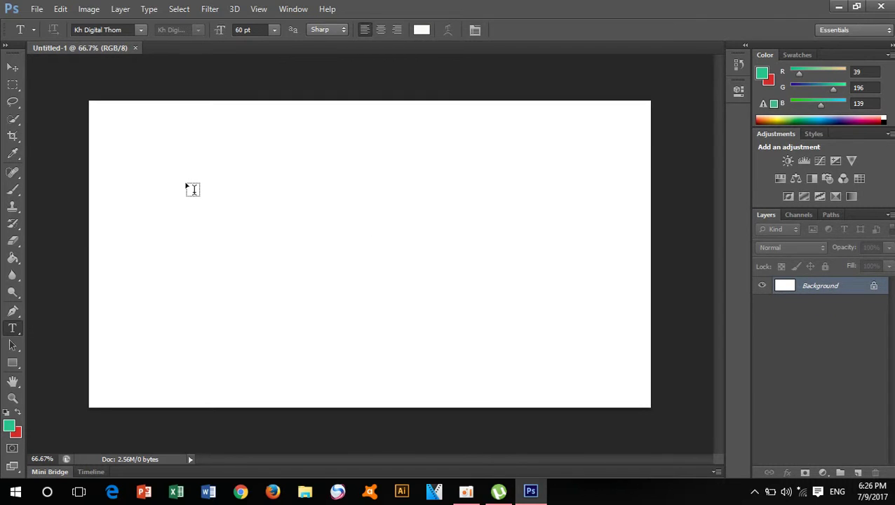
- Draw a text box in the canvas's upper left and set the text colour to 090909
{"action": "mouse_move", "coordinate": [185, 184]}
{"action": "left_mouse_down"}
{"action": "mouse_move", "coordinate": [261, 226]}
{"action": "mouse_move", "coordinate": [424, 235]}
{"action": "left_mouse_up"}
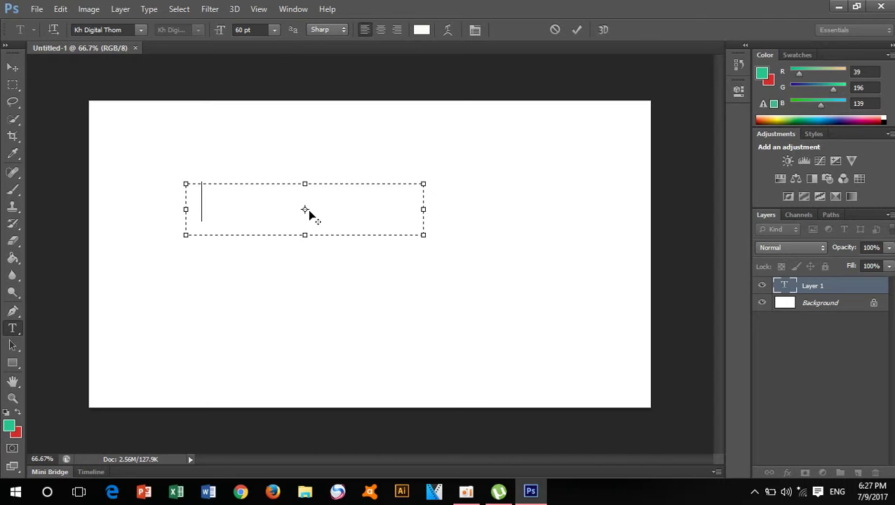
{"action": "key", "text": "BackSpace"}
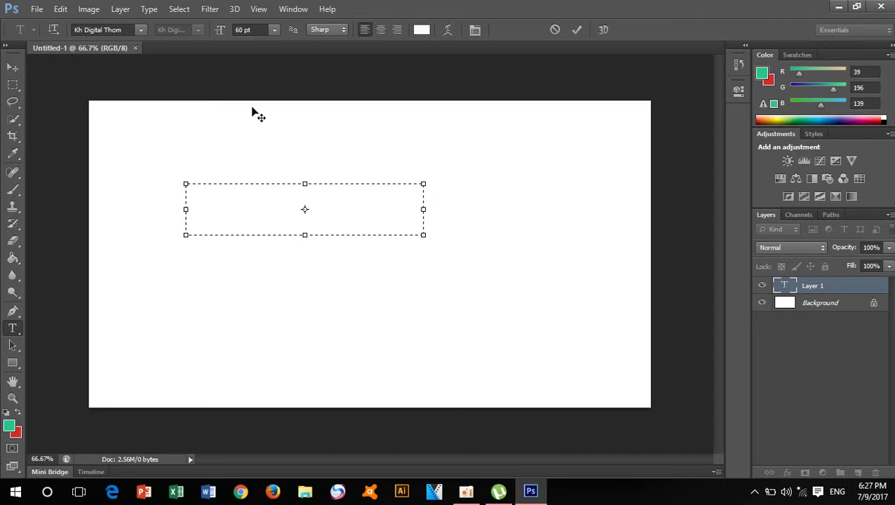
{"action": "left_click", "coordinate": [422, 31]}
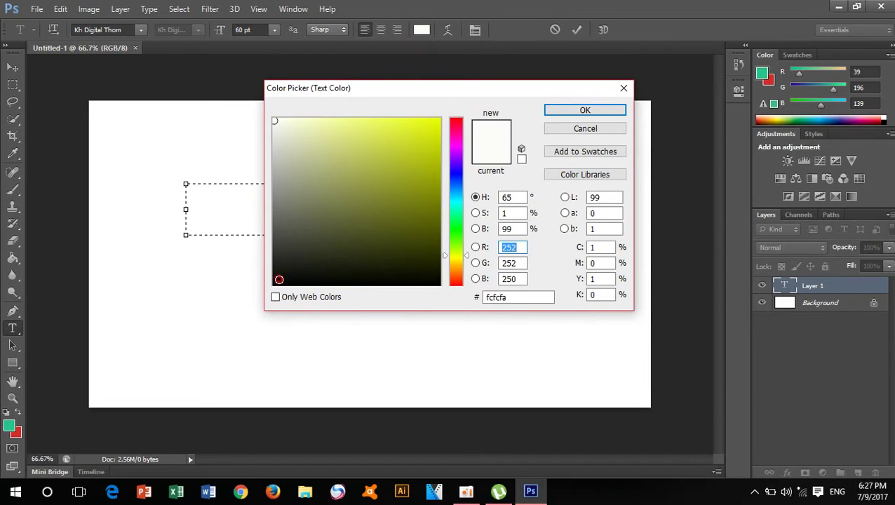
{"action": "left_click", "coordinate": [279, 279]}
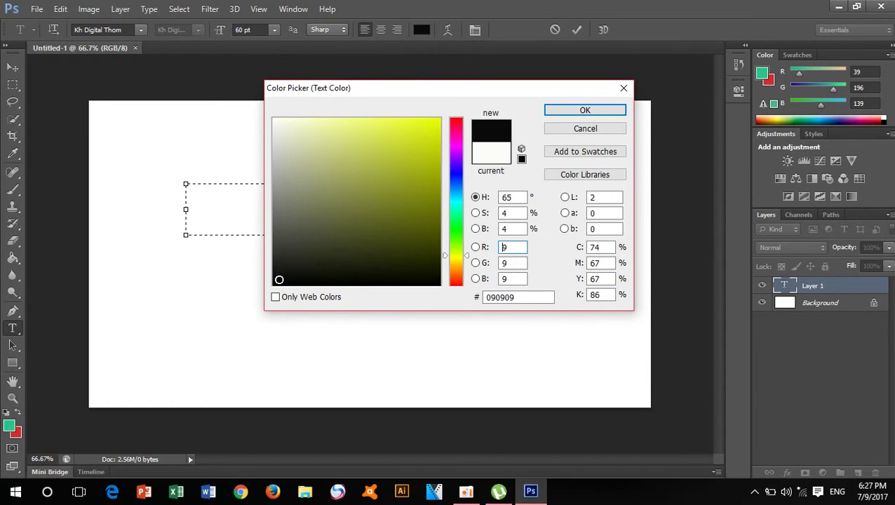
{"action": "left_click", "coordinate": [575, 110]}
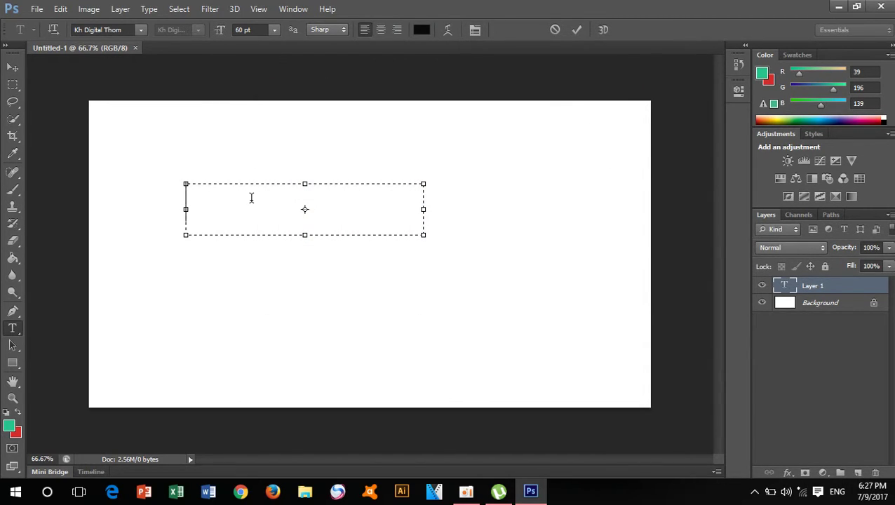
- Type the Khmer headline in Kh Digital Thom, ending it in ខ្លី, and select the whole line
{"action": "type", "text": "k"}
{"action": "key", "text": "BackSpace"}
{"action": "type", "text": "ក"}
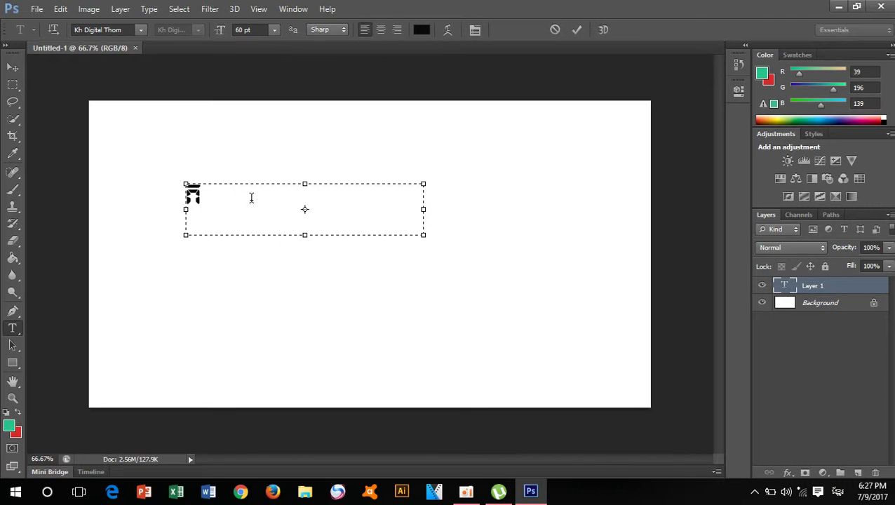
{"action": "type", "text": "ក"}
{"action": "key", "text": "BackSpace"}
{"action": "type", "text": "្ក"}
{"action": "type", "text": "ក"}
{"action": "type", "text": "ា"}
{"action": "type", "text": "ខ"}
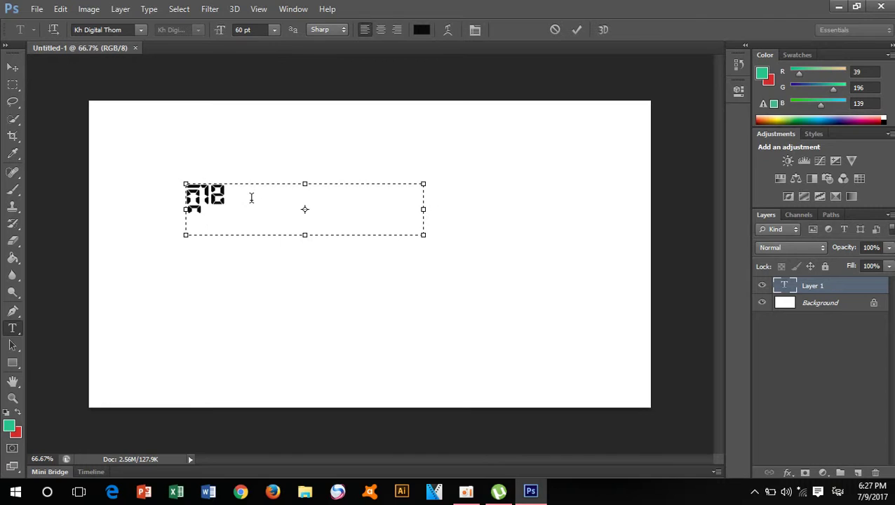
{"action": "type", "text": "ៀ"}
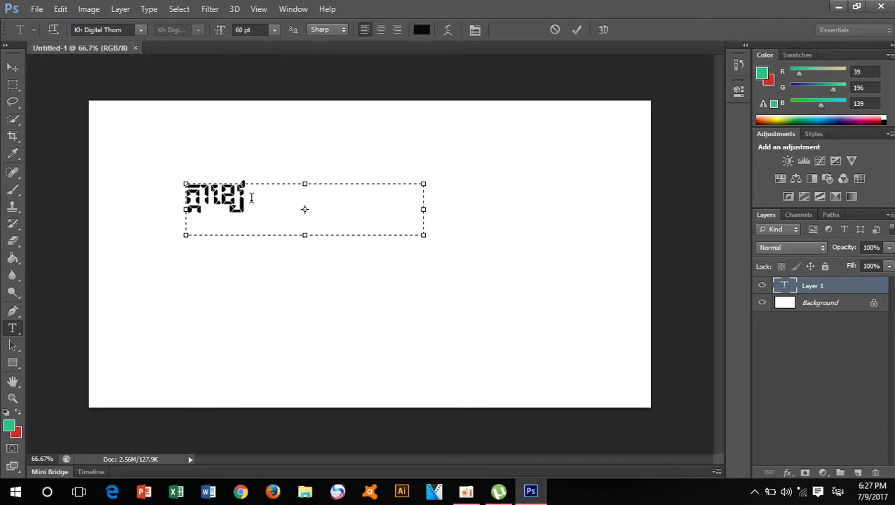
{"action": "type", "text": "ន"}
{"action": "type", "text": "ក"}
{"action": "key", "text": "BackSpace"}
{"action": "type", "text": "ខ្មែ"}
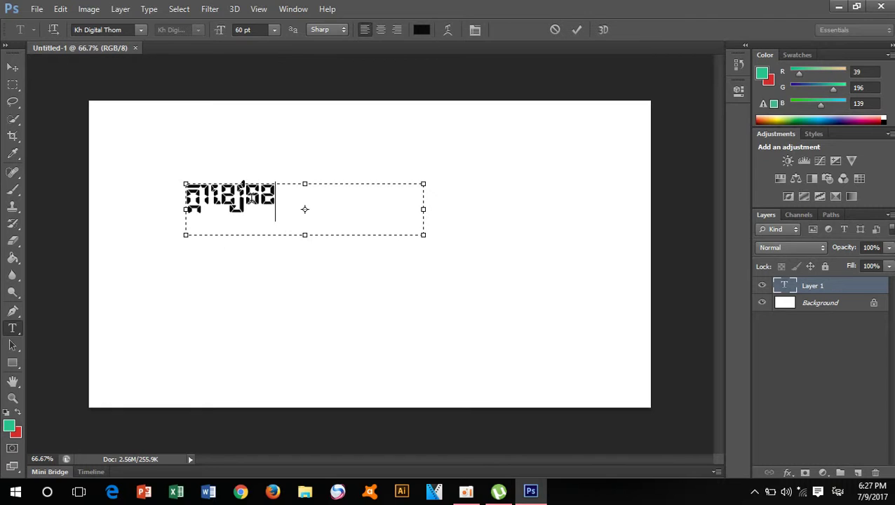
{"action": "type", "text": "ល"}
{"action": "type", "text": "ី"}
{"action": "left_click_drag", "start_coordinate": [284, 204], "coordinate": [167, 209]}
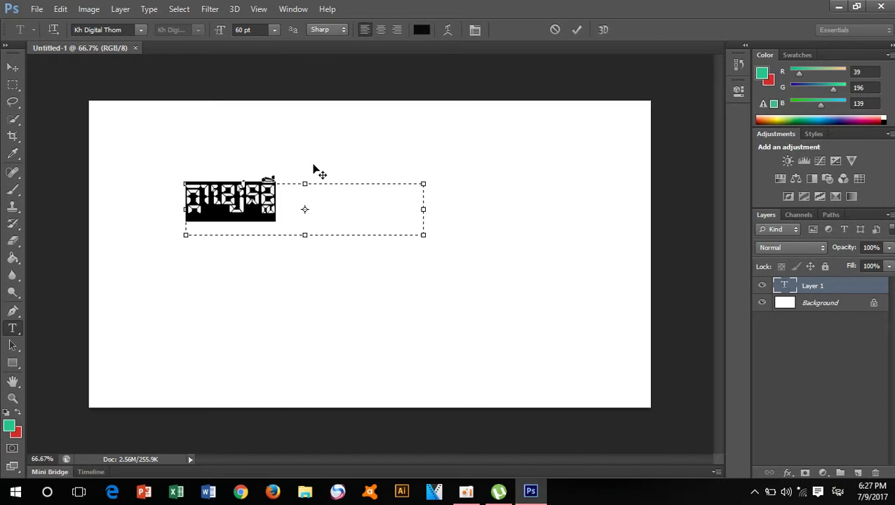
- Switch the headline to Kh KoulenL and retype the line as កកាខុស
{"action": "left_click", "coordinate": [142, 29]}
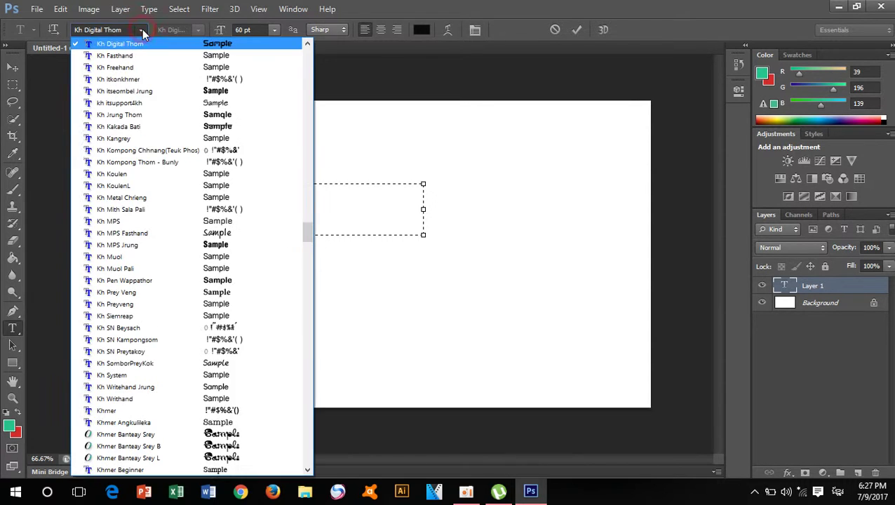
{"action": "left_click", "coordinate": [124, 186]}
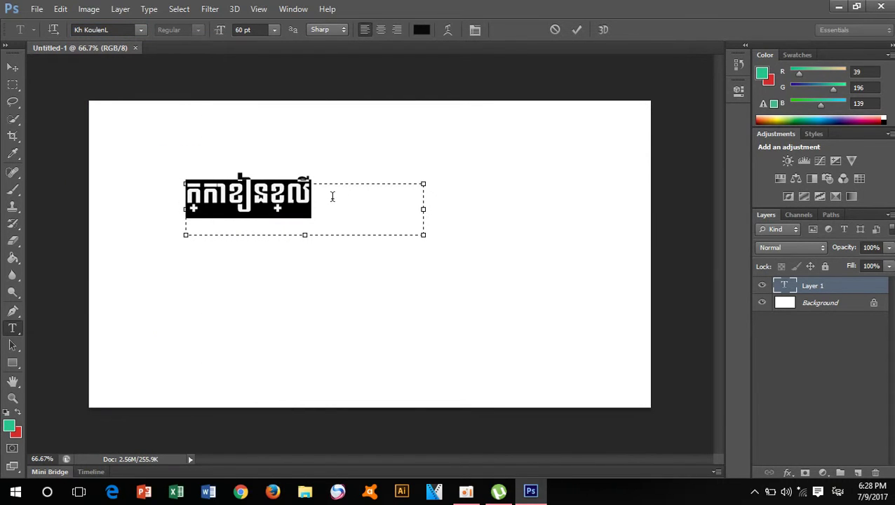
{"action": "left_click", "coordinate": [333, 197]}
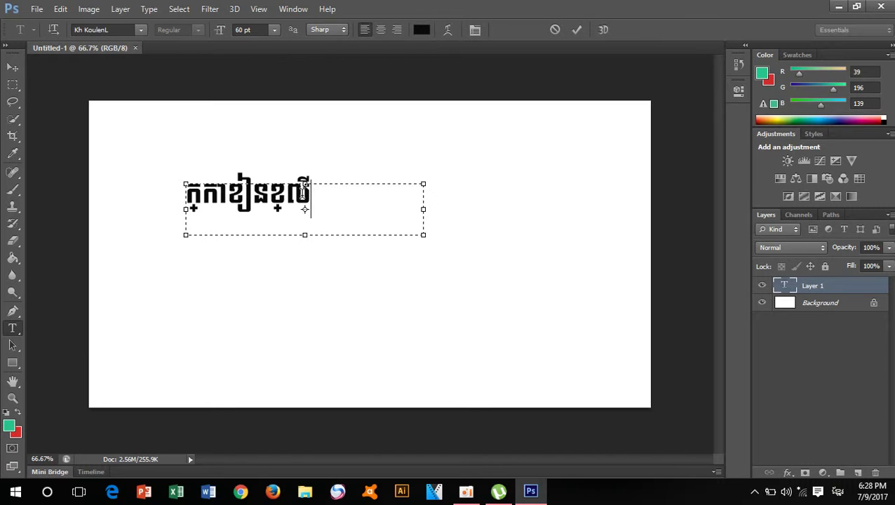
{"action": "left_click_drag", "start_coordinate": [325, 191], "coordinate": [123, 214]}
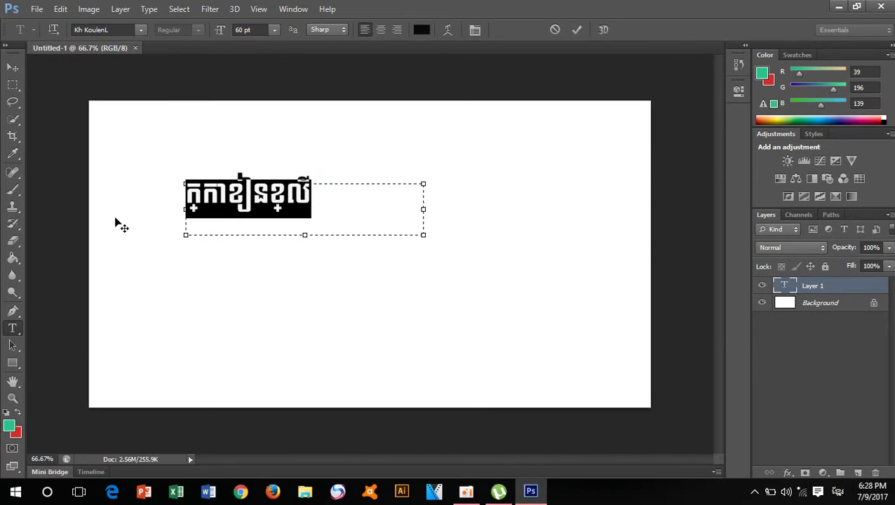
{"action": "type", "text": "ក"}
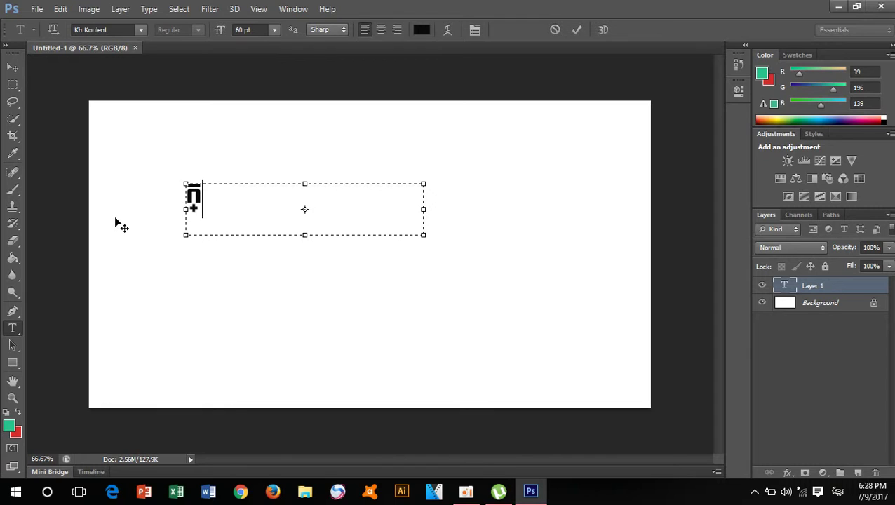
{"action": "type", "text": "ក"}
{"action": "type", "text": "ា"}
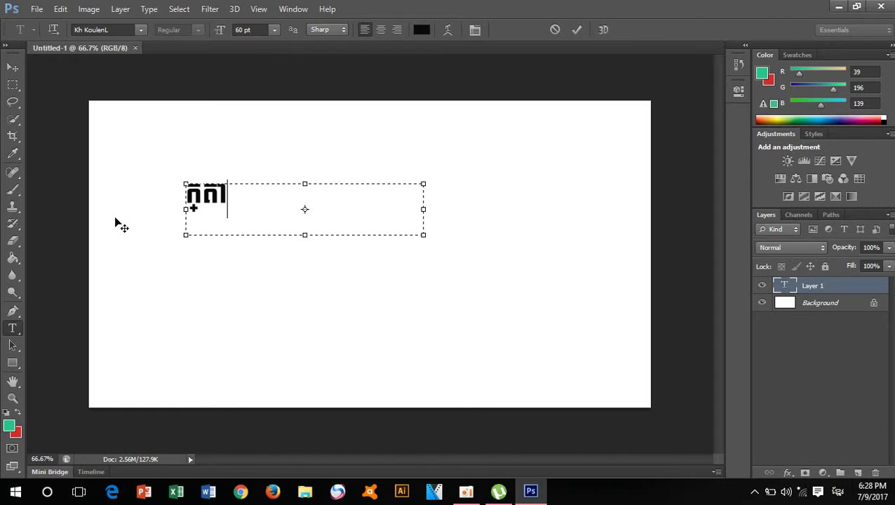
{"action": "type", "text": "ស"}
{"action": "key", "text": "BackSpace"}
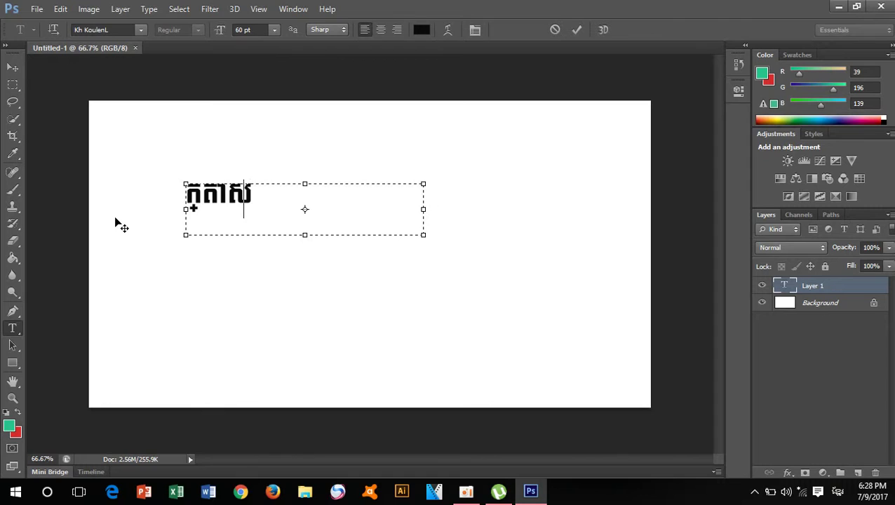
{"action": "type", "text": "ខុ"}
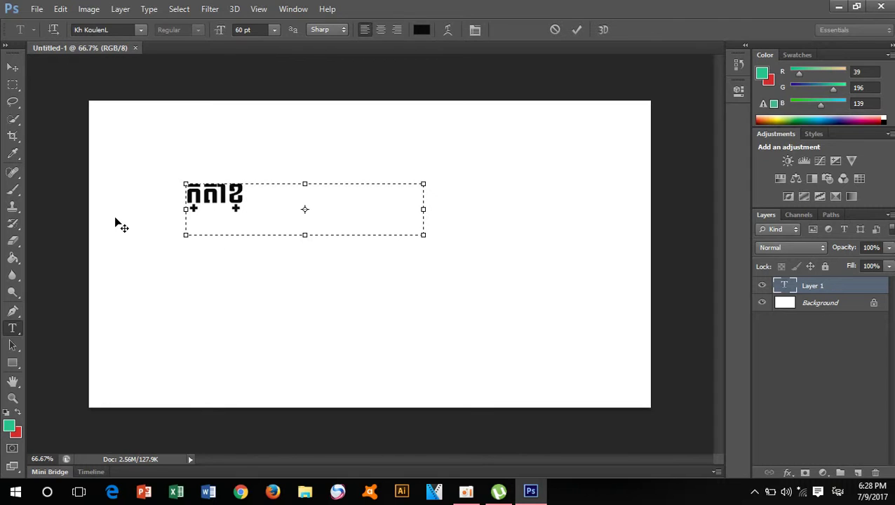
{"action": "type", "text": "ស"}
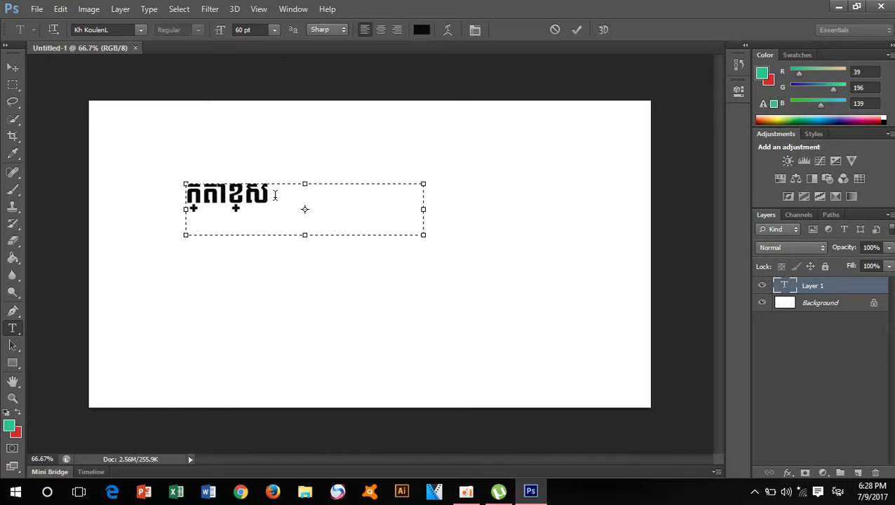
- Try Kh Writehand Jrung, Khmer Busra, Busra MOE and Chantha on the headline, ending with Khmer CN EkPhnom
{"action": "mouse_move", "coordinate": [275, 196]}
{"action": "left_mouse_down"}
{"action": "mouse_move", "coordinate": [118, 176]}
{"action": "mouse_move", "coordinate": [105, 184]}
{"action": "left_mouse_up"}
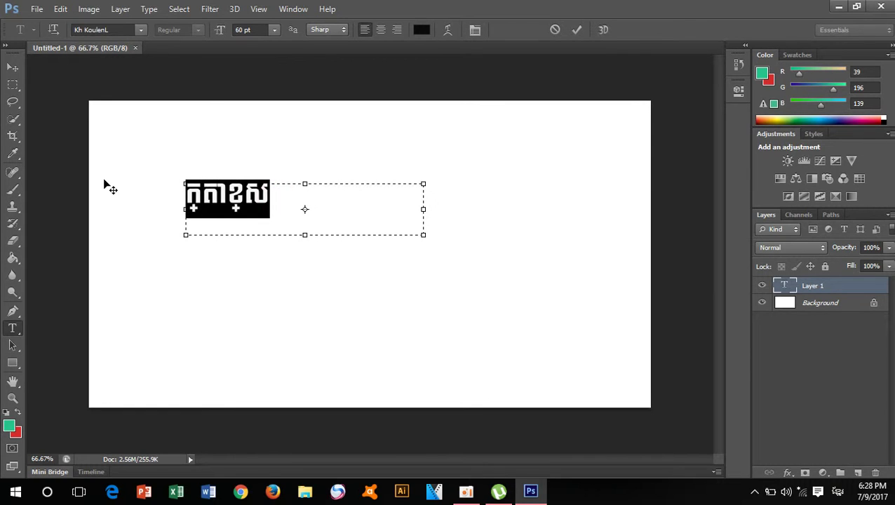
{"action": "left_click", "coordinate": [141, 29]}
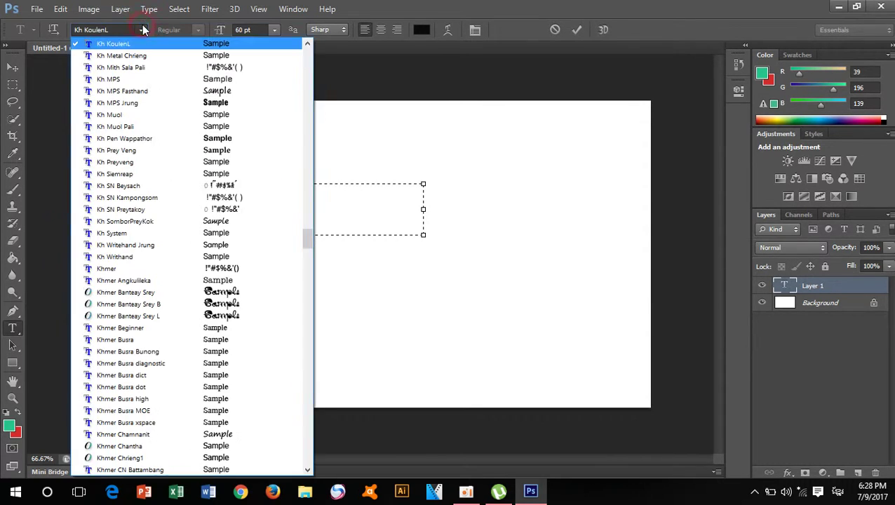
{"action": "left_click", "coordinate": [132, 246]}
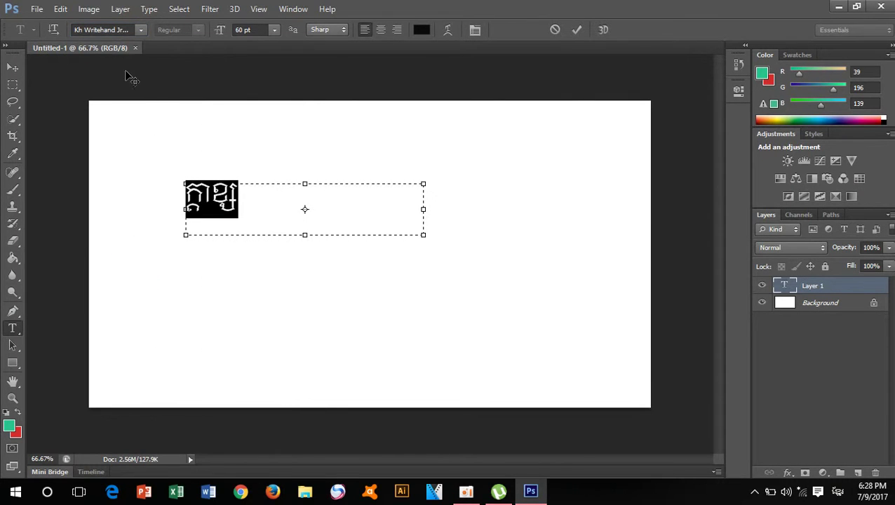
{"action": "left_click", "coordinate": [141, 29]}
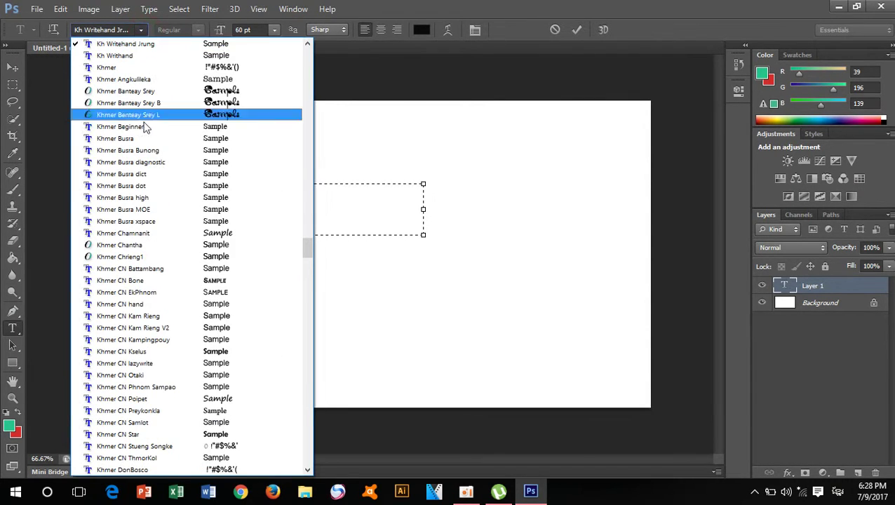
{"action": "left_click", "coordinate": [136, 143]}
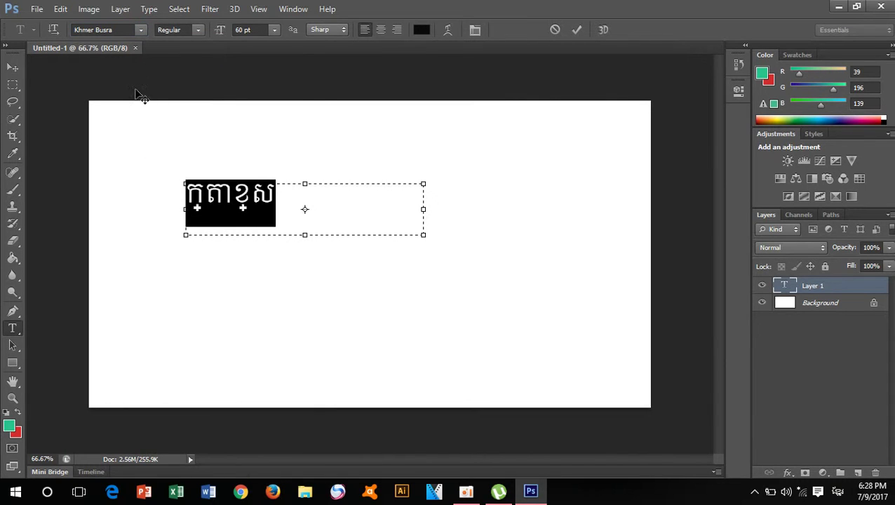
{"action": "left_click", "coordinate": [140, 30]}
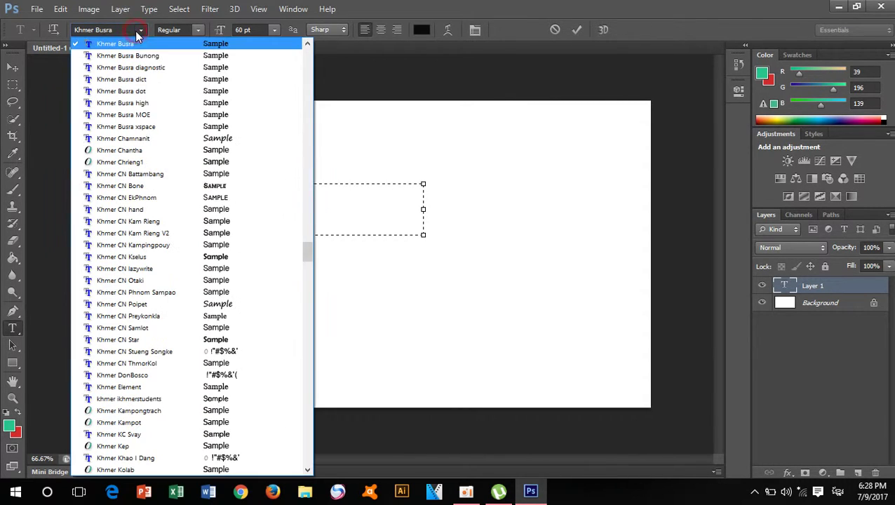
{"action": "left_click", "coordinate": [109, 121]}
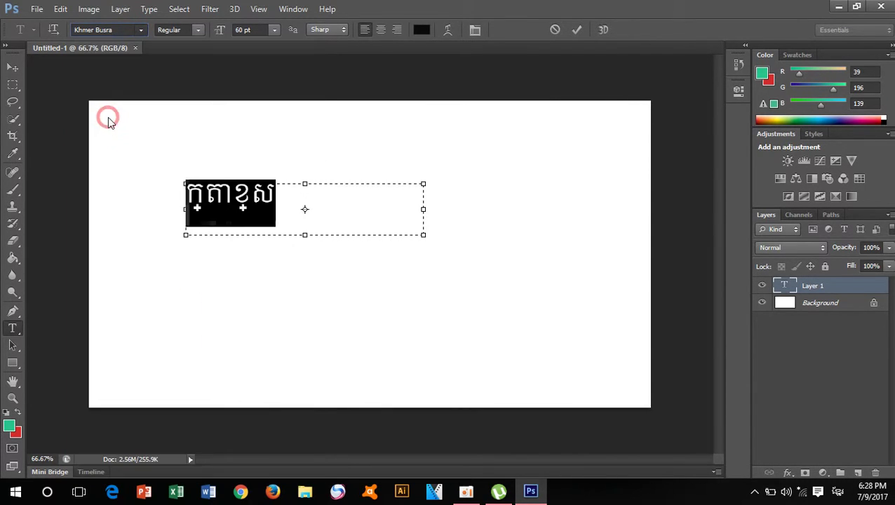
{"action": "left_click", "coordinate": [140, 31]}
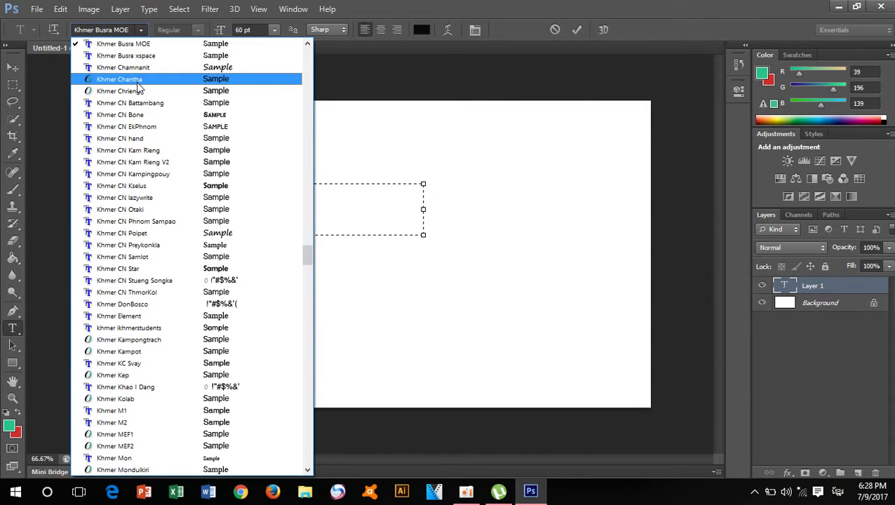
{"action": "left_click", "coordinate": [136, 82]}
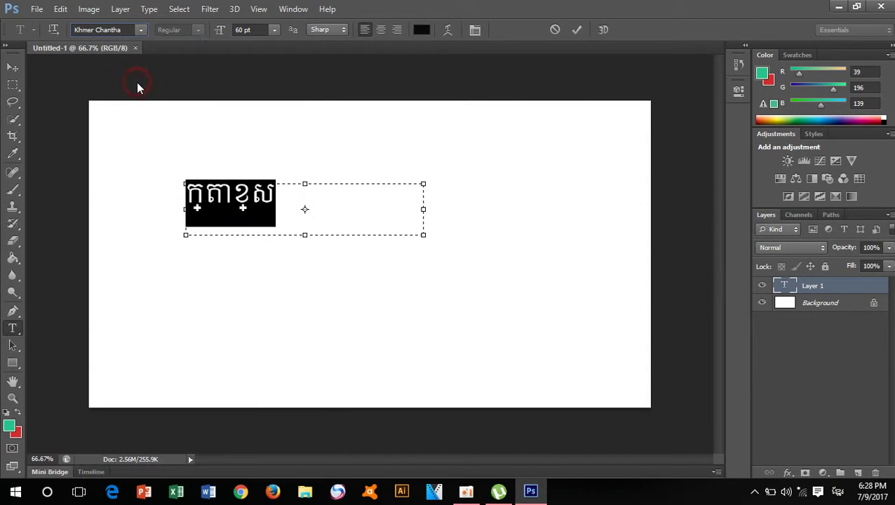
{"action": "left_click", "coordinate": [140, 31]}
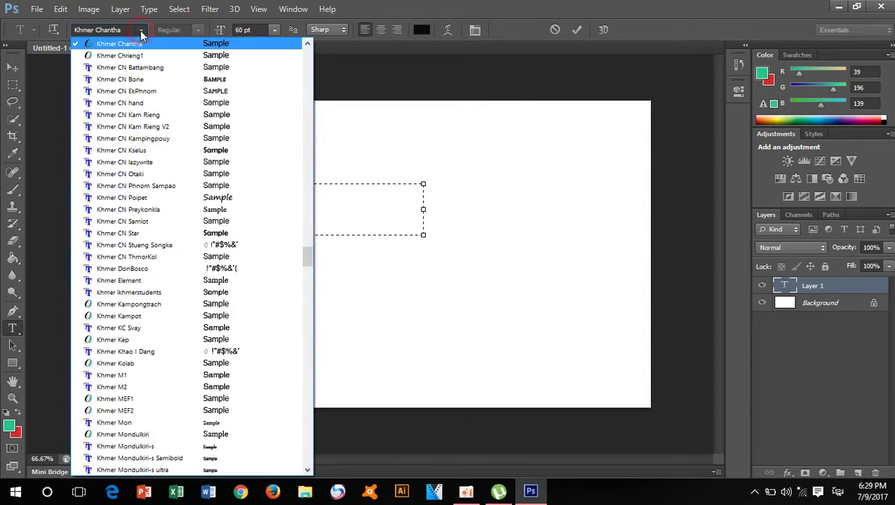
{"action": "left_click", "coordinate": [138, 94]}
- Append បរបុរ លេ to the headline, delete its trailing characters, and commit the text with the Move tool
{"action": "left_click", "coordinate": [291, 200]}
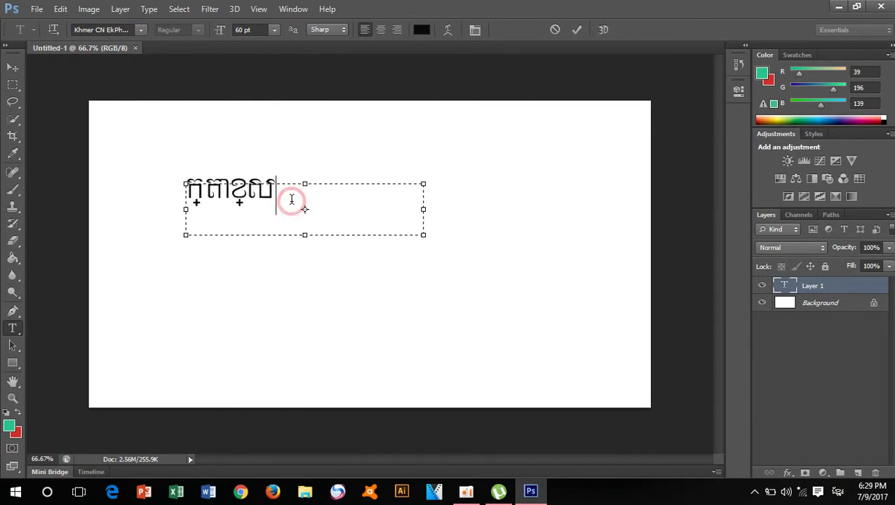
{"action": "type", "text": "ង"}
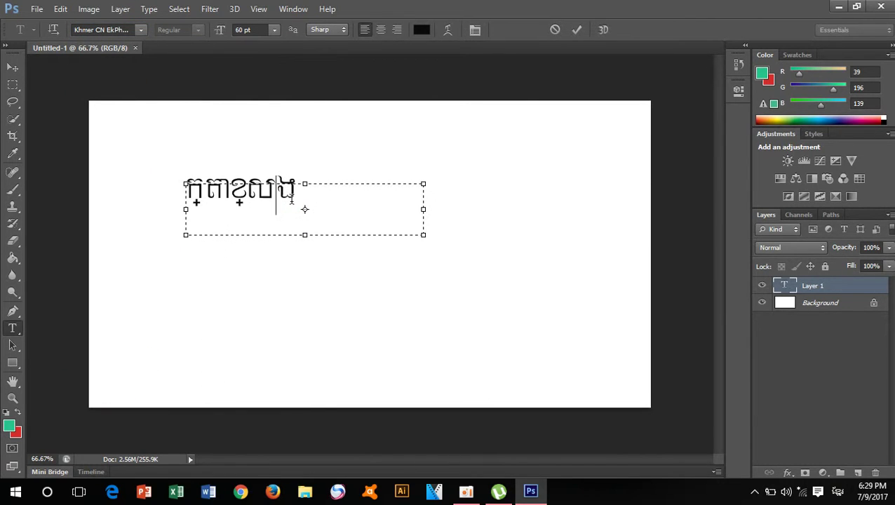
{"action": "key", "text": "BackSpace"}
{"action": "type", "text": "បរ"}
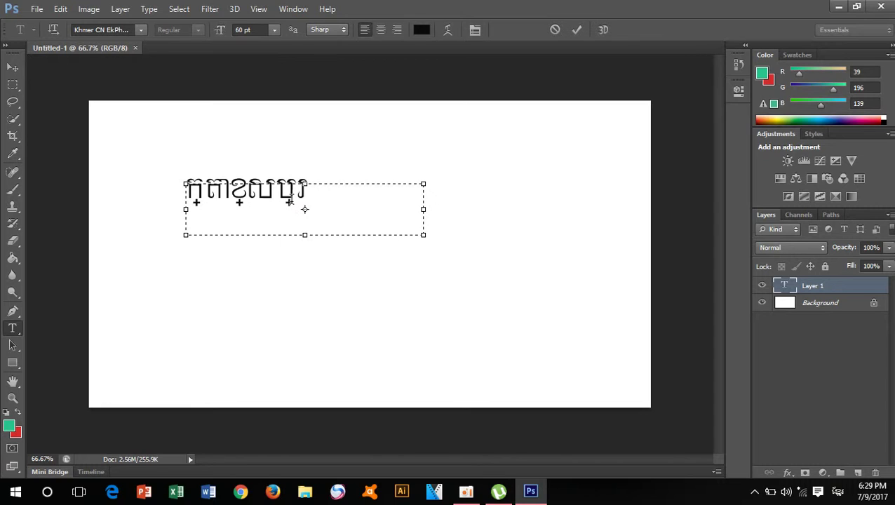
{"action": "type", "text": "ប"}
{"action": "type", "text": "ុរ"}
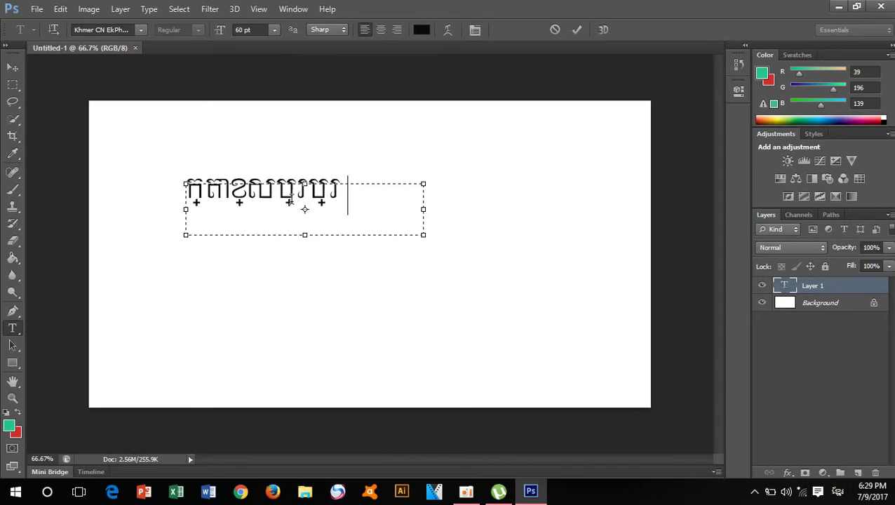
{"action": "type", "text": " លេ"}
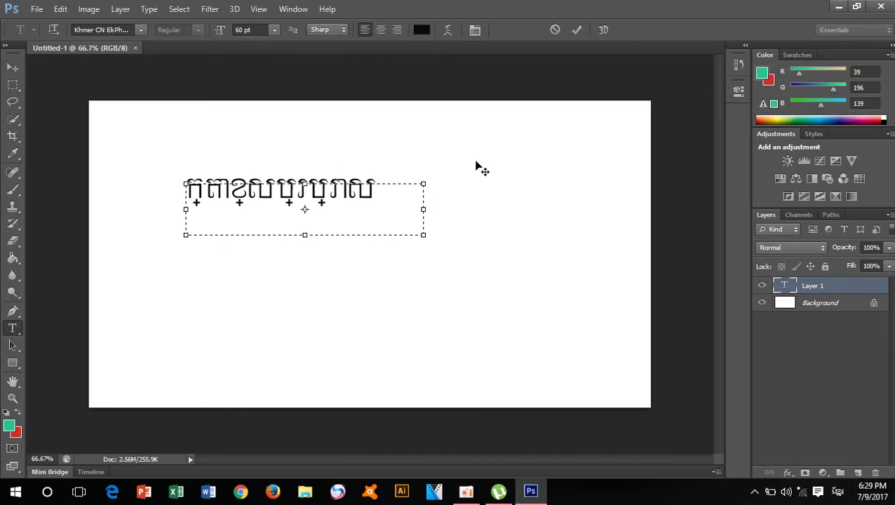
{"action": "key", "text": "Left"}
{"action": "key", "text": "Delete"}
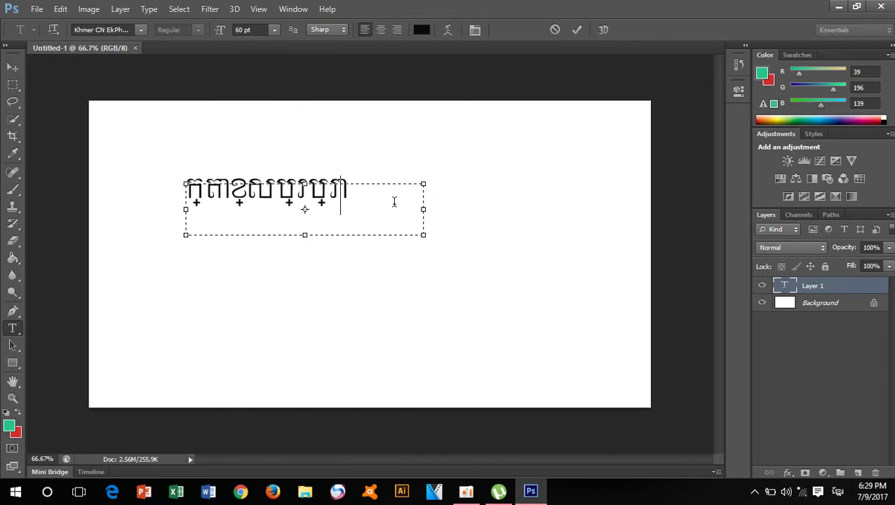
{"action": "key", "text": "Left"}
{"action": "key", "text": "Delete"}
{"action": "key", "text": "Delete"}
{"action": "key", "text": "Delete"}
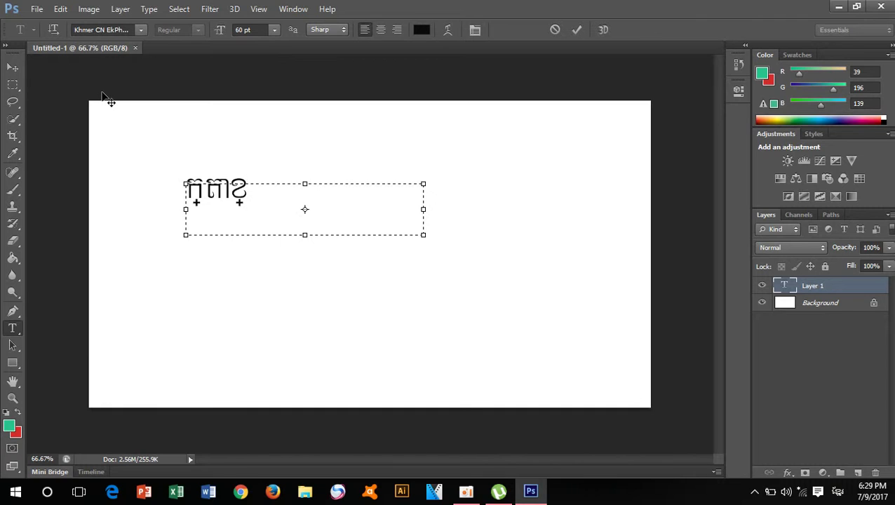
{"action": "left_click", "coordinate": [15, 70]}
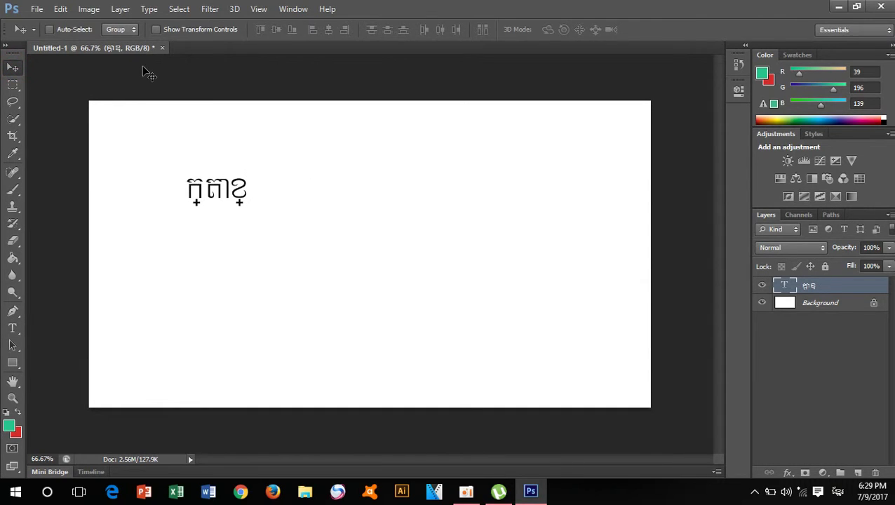
- Close Untitled-1 without saving and exit Photoshop
{"action": "left_click", "coordinate": [162, 48]}
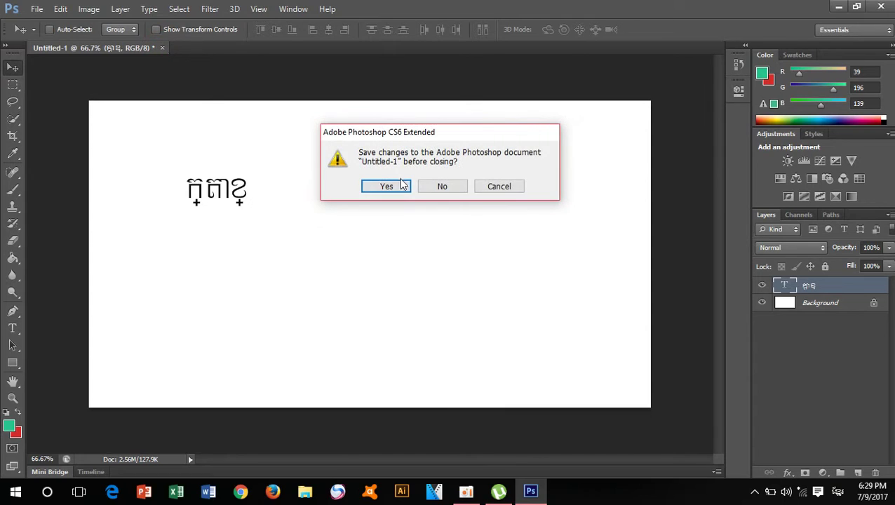
{"action": "left_click", "coordinate": [442, 186]}
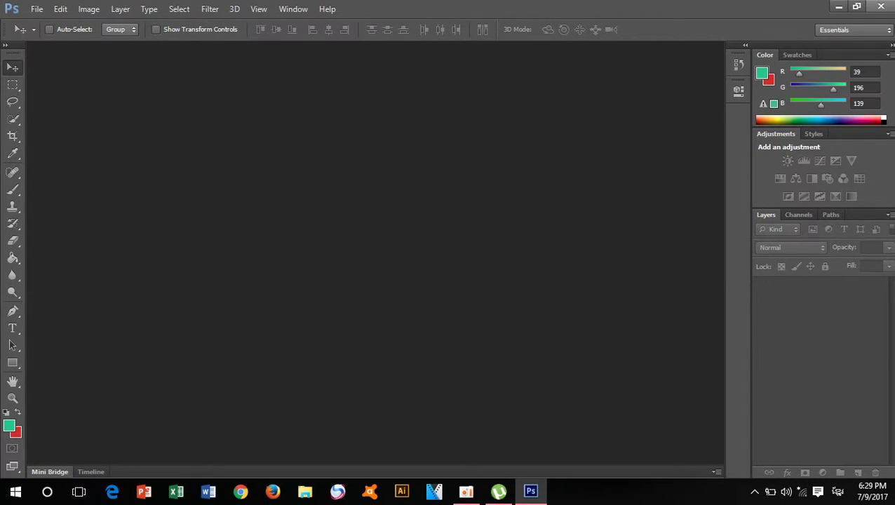
{"action": "left_click", "coordinate": [882, 6]}
- Refresh the Windows desktop from its right-click menu
{"action": "right_click", "coordinate": [682, 139]}
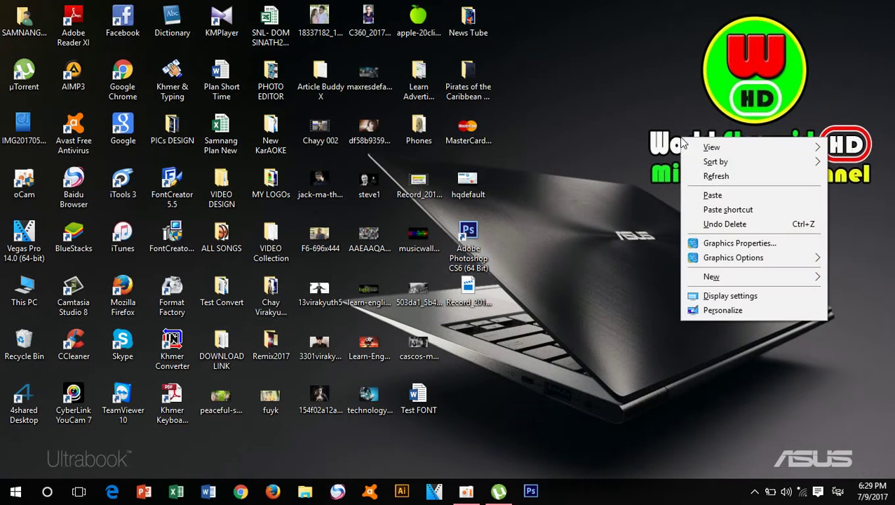
{"action": "left_click", "coordinate": [734, 177]}
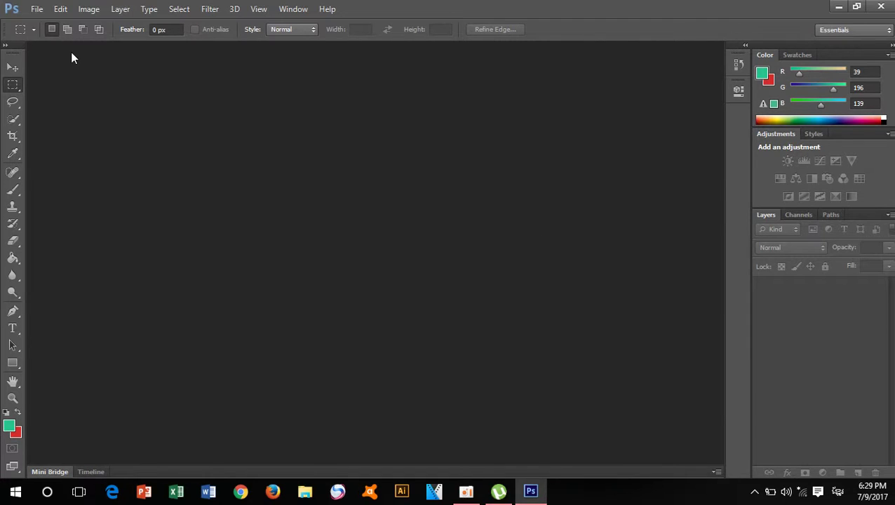
- Switch the Type preferences text engine from East Asian to Middle Eastern and confirm
{"action": "left_click", "coordinate": [39, 9]}
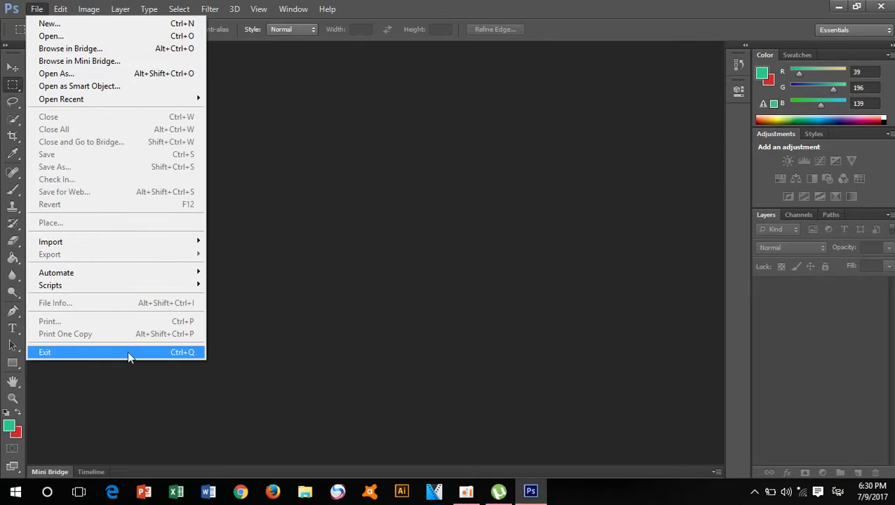
{"action": "mouse_move", "coordinate": [60, 9]}
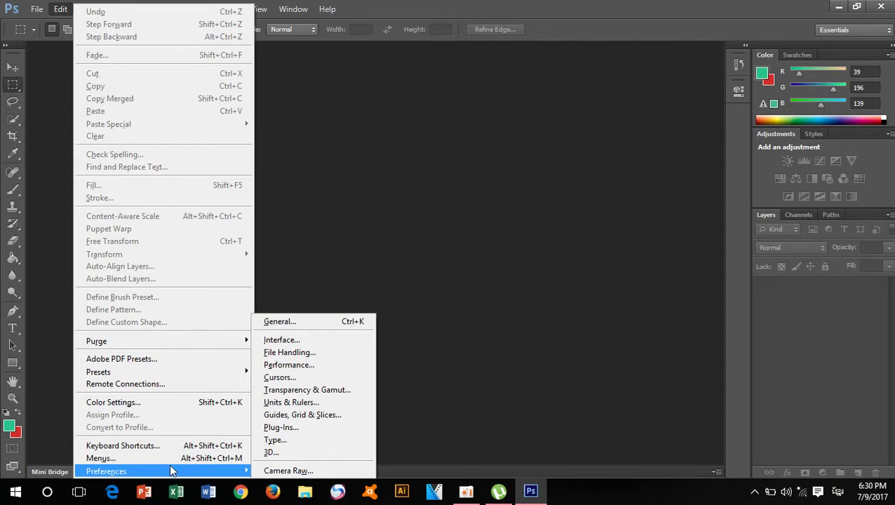
{"action": "mouse_move", "coordinate": [107, 470]}
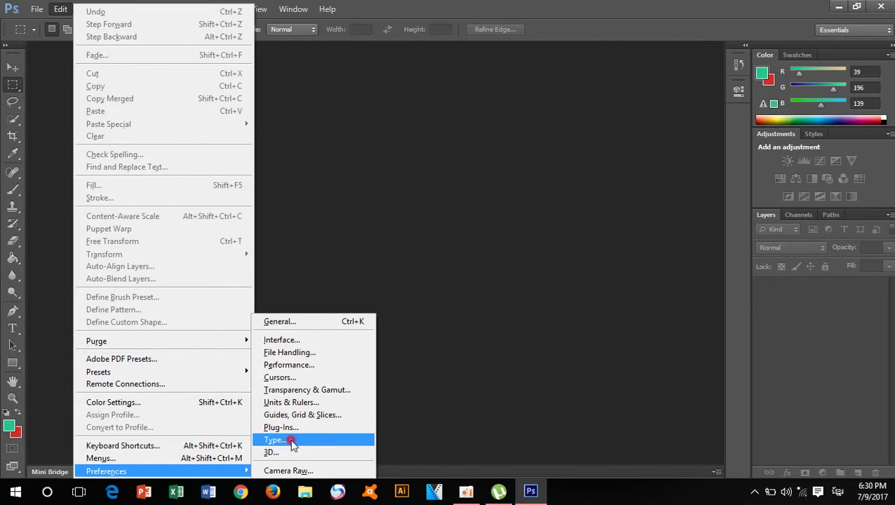
{"action": "left_click", "coordinate": [292, 440]}
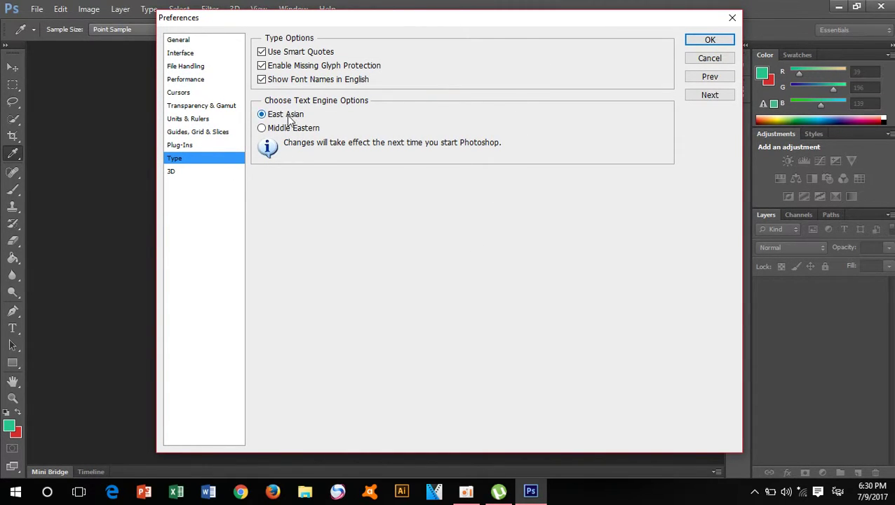
{"action": "left_click", "coordinate": [331, 128]}
{"action": "left_click", "coordinate": [262, 129]}
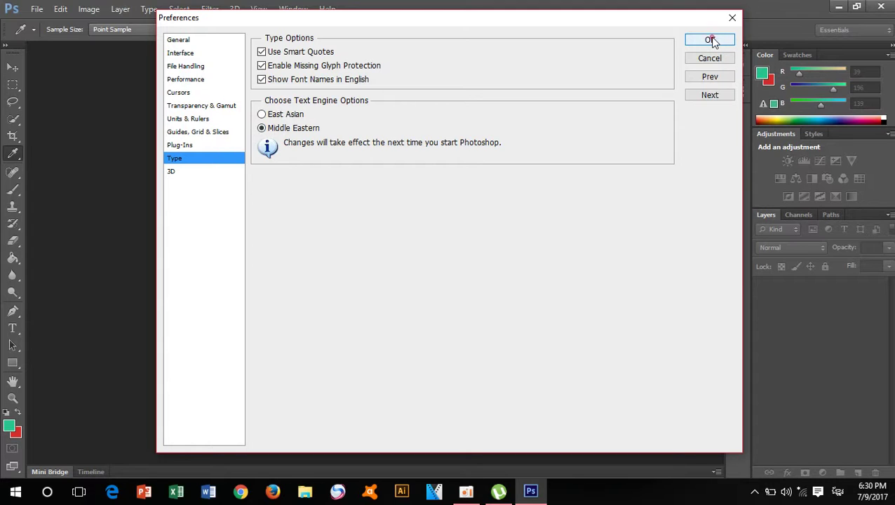
{"action": "left_click", "coordinate": [711, 40]}
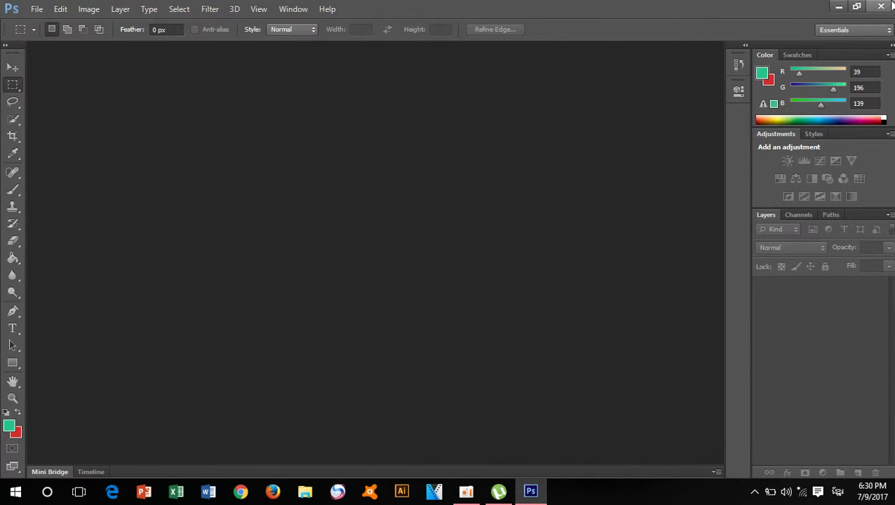
- Quit Photoshop, refresh the Windows desktop three times, then relaunch Photoshop from its desktop icon
{"action": "left_click", "coordinate": [889, 6]}
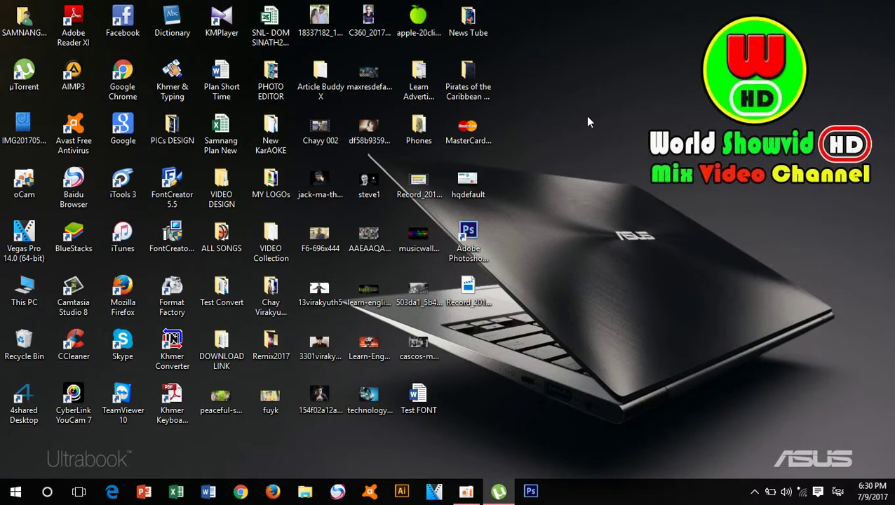
{"action": "right_click", "coordinate": [588, 119]}
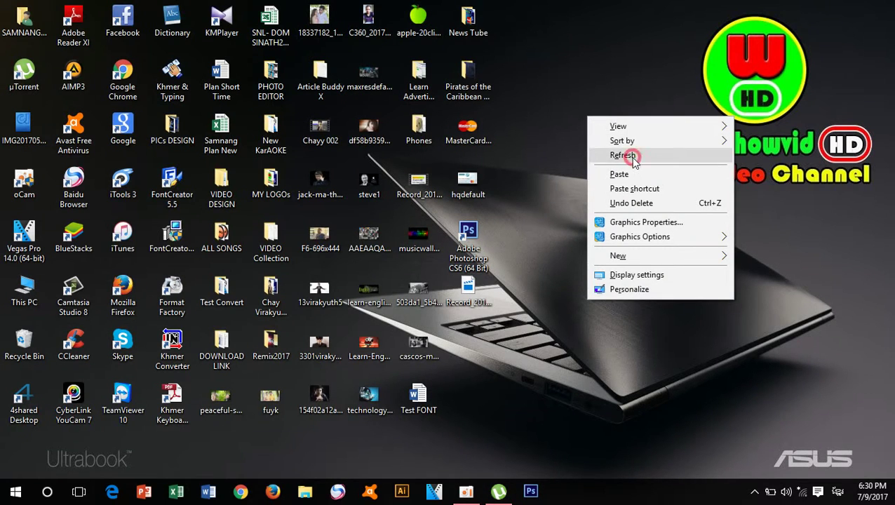
{"action": "left_click", "coordinate": [630, 157]}
{"action": "right_click", "coordinate": [555, 103]}
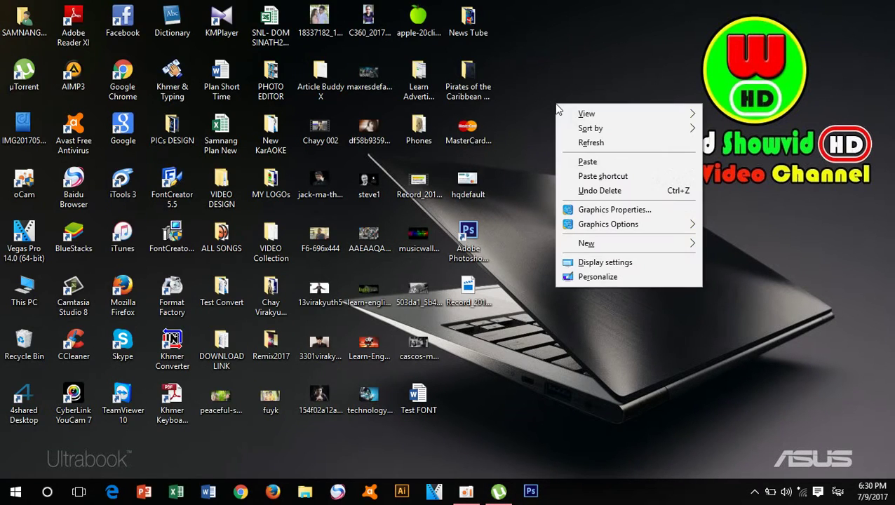
{"action": "left_click", "coordinate": [604, 147]}
{"action": "right_click", "coordinate": [603, 146]}
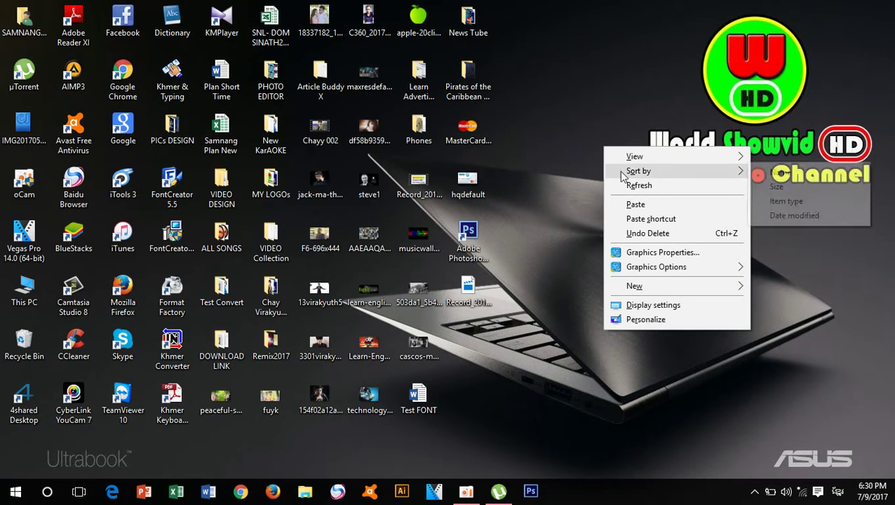
{"action": "left_click", "coordinate": [637, 187]}
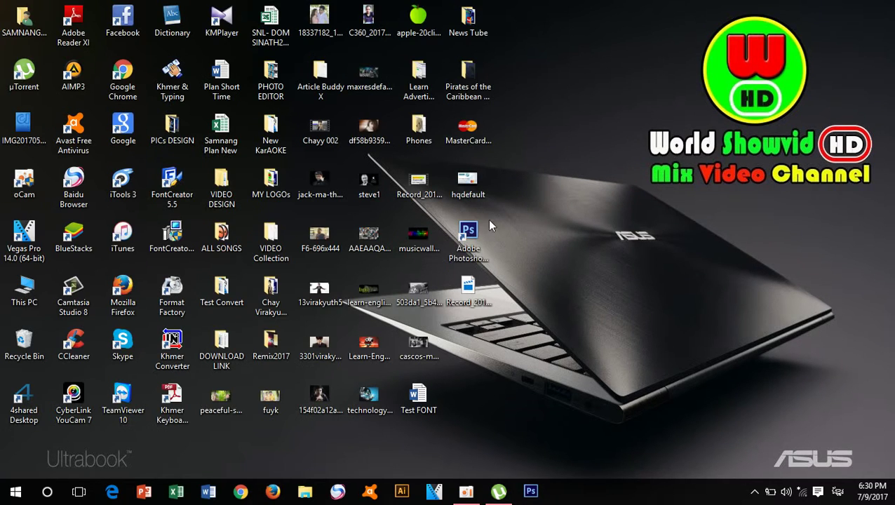
{"action": "double_click", "coordinate": [475, 234]}
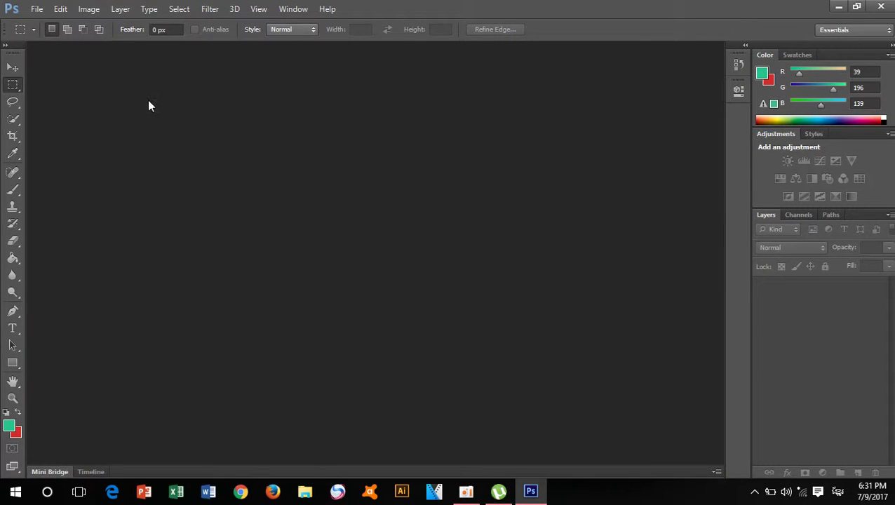
- Create a new 1280 × 700 px, 72 ppi document with a white background
{"action": "left_click", "coordinate": [37, 9]}
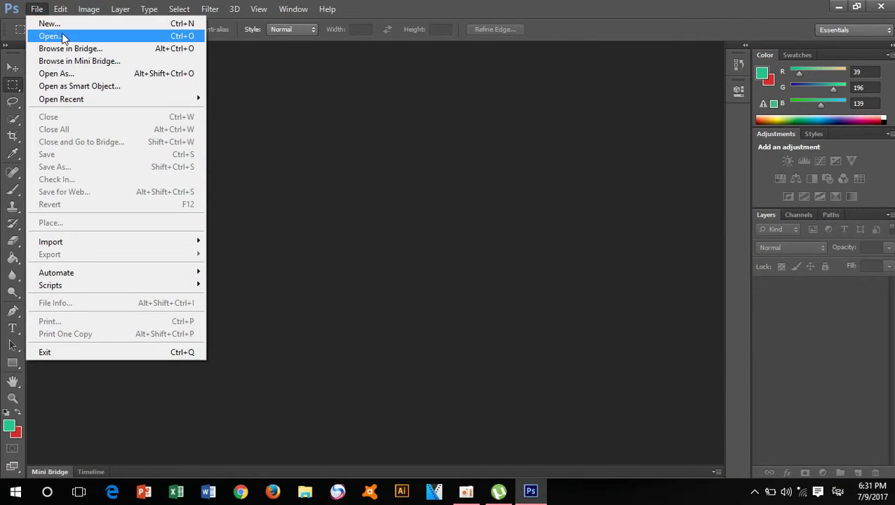
{"action": "left_click", "coordinate": [83, 23]}
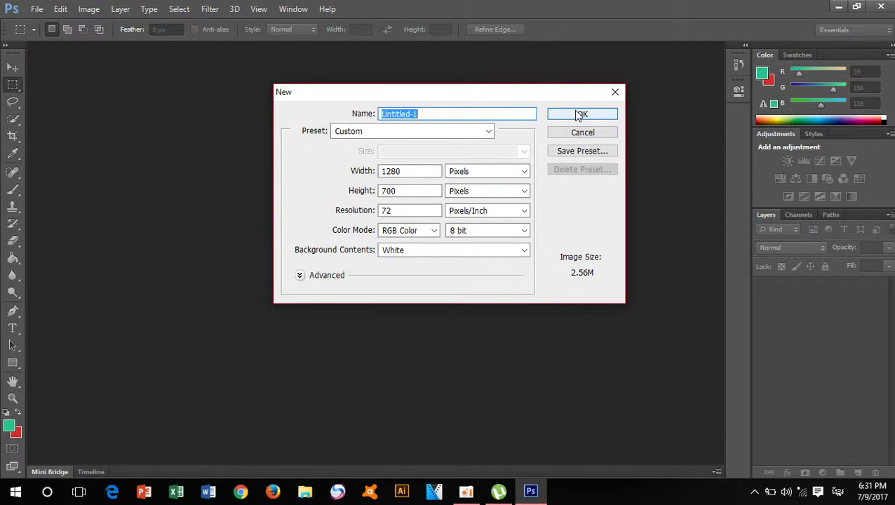
{"action": "left_click", "coordinate": [578, 115]}
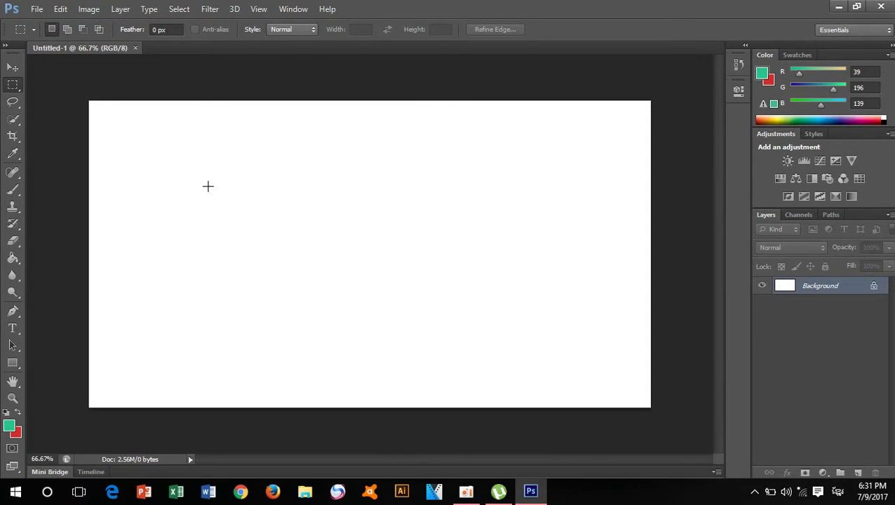
- Draw a text box across the canvas centre and type the Khmer headline, correcting a typo
{"action": "left_click", "coordinate": [22, 331]}
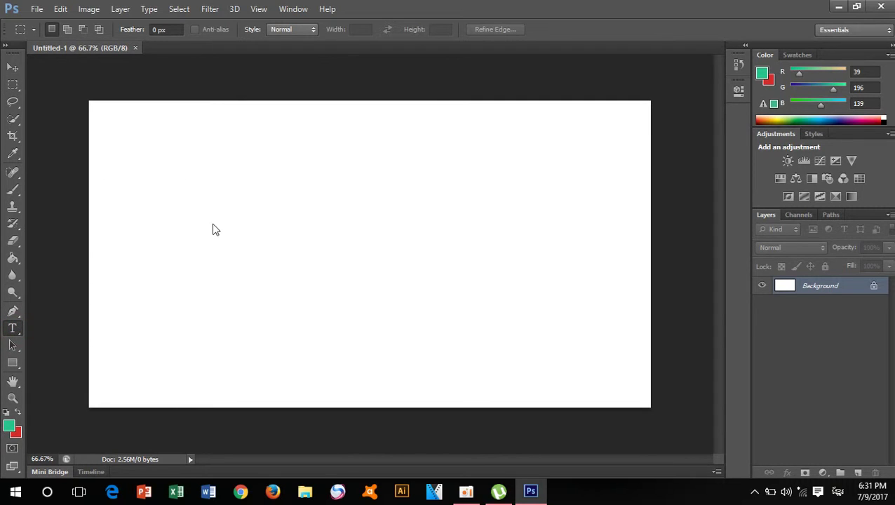
{"action": "left_click_drag", "start_coordinate": [155, 226], "coordinate": [446, 328]}
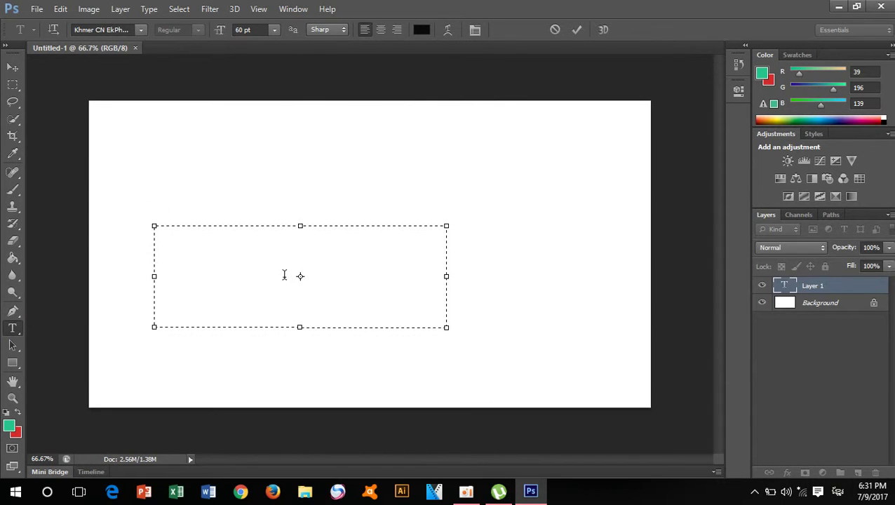
{"action": "type", "text": "ពិ"}
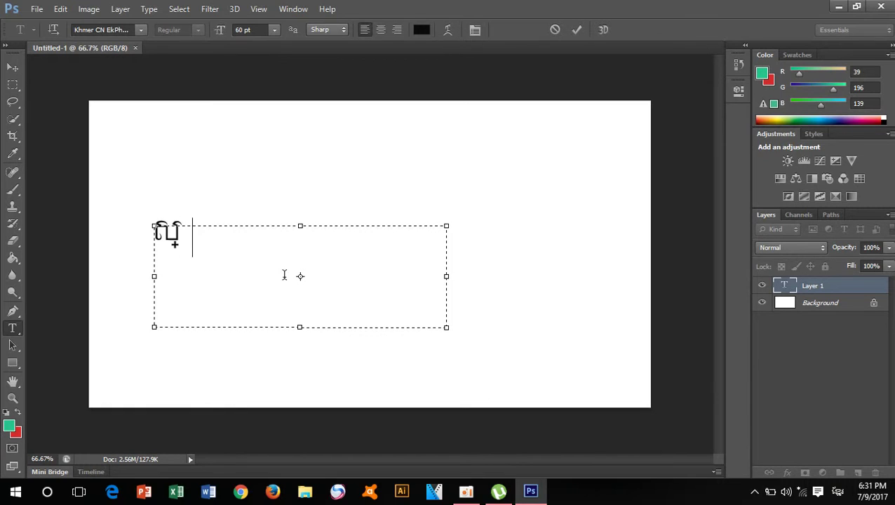
{"action": "type", "text": "យ"}
{"action": "key", "text": "BackSpace"}
{"action": "key", "text": "BackSpace"}
{"action": "key", "text": "BackSpace"}
{"action": "type", "text": "ីល"}
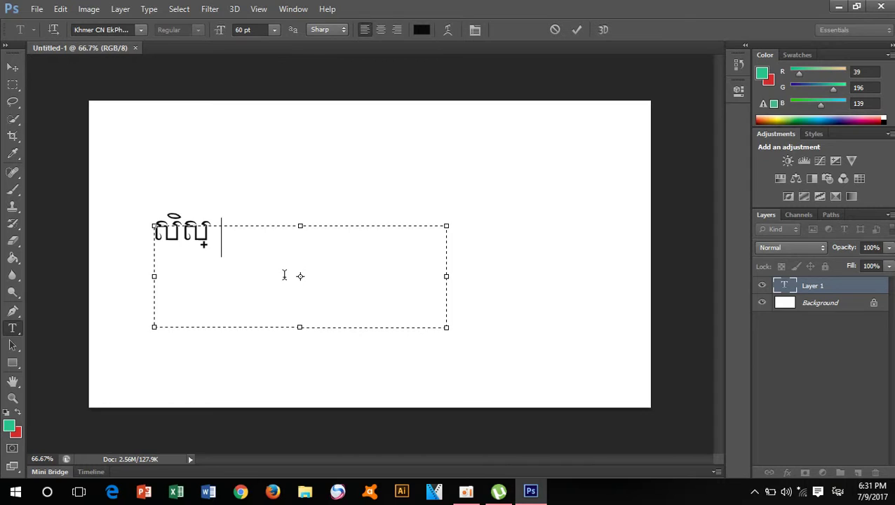
{"action": "type", "text": "ប"}
{"action": "type", "text": "ល"}
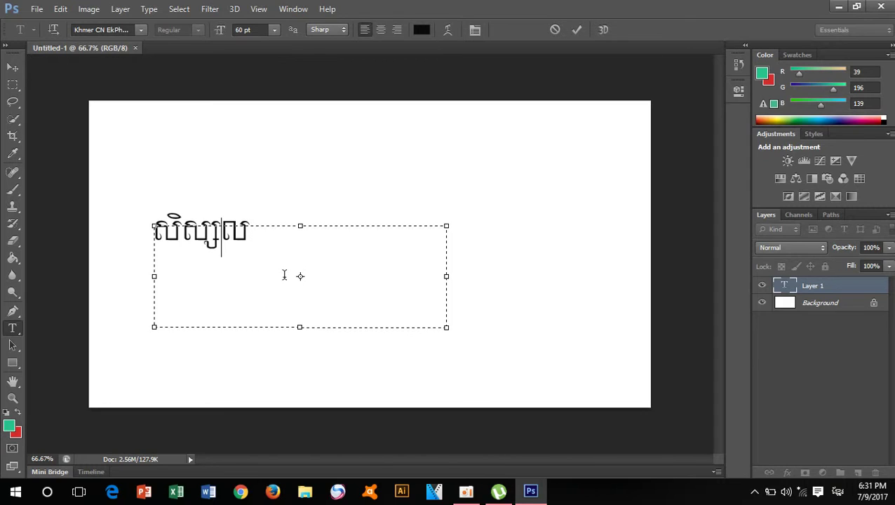
{"action": "type", "text": "ា"}
{"action": "type", "text": "ហា"}
{"action": "type", "text": "ប"}
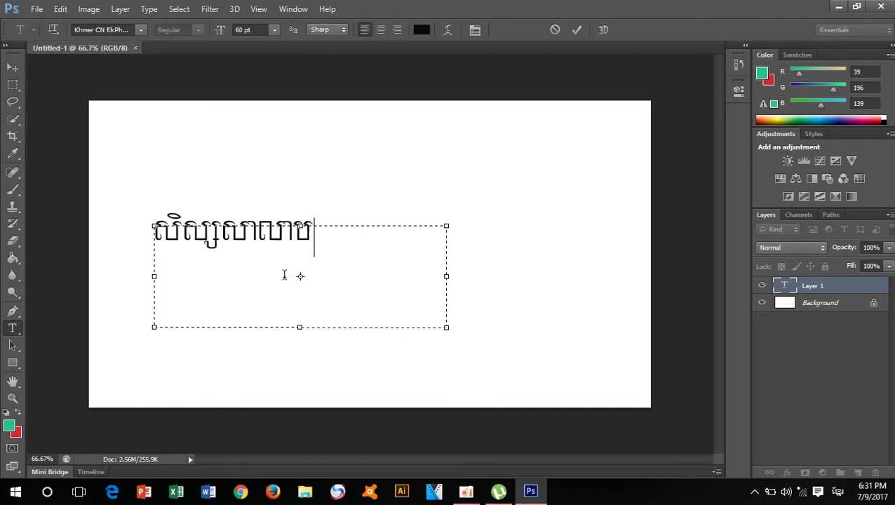
{"action": "type", "text": "វ"}
{"action": "type", "text": "ប"}
{"action": "type", "text": "មល"}
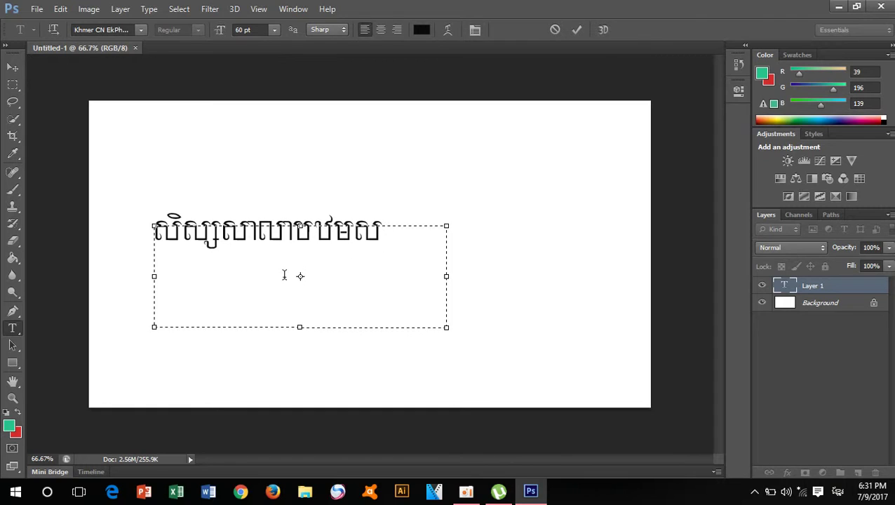
{"action": "type", "text": "ក្"}
{"action": "type", "text": "ស"}
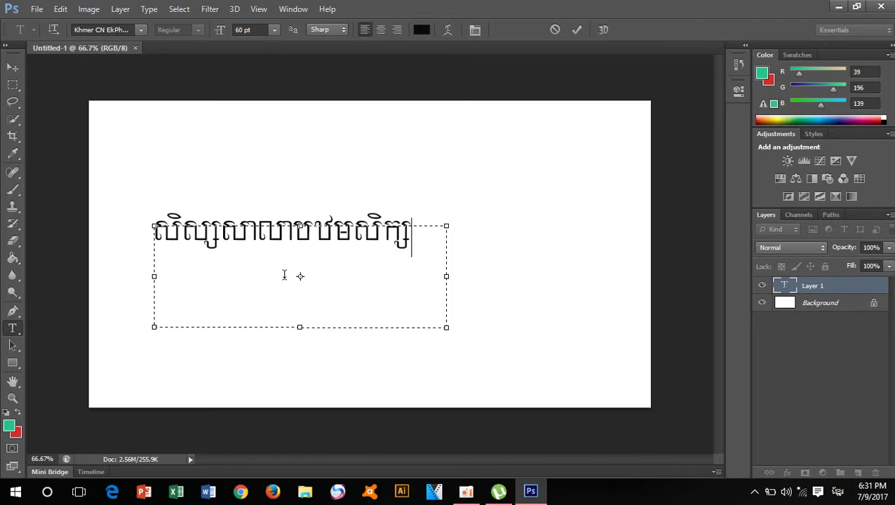
{"action": "type", "text": "ា"}
- Select all the Khmer headline text and drag its frame to the canvas's upper right
{"action": "left_click_drag", "start_coordinate": [417, 242], "coordinate": [110, 247]}
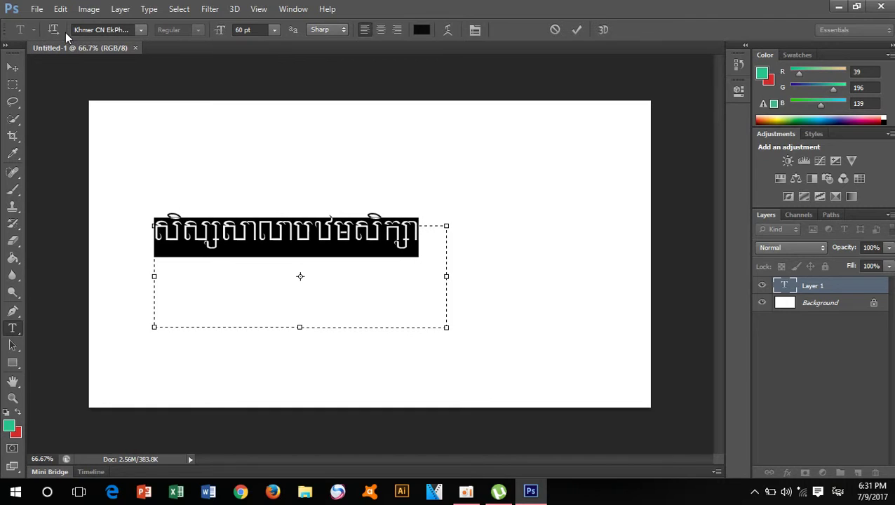
{"action": "left_click", "coordinate": [477, 211]}
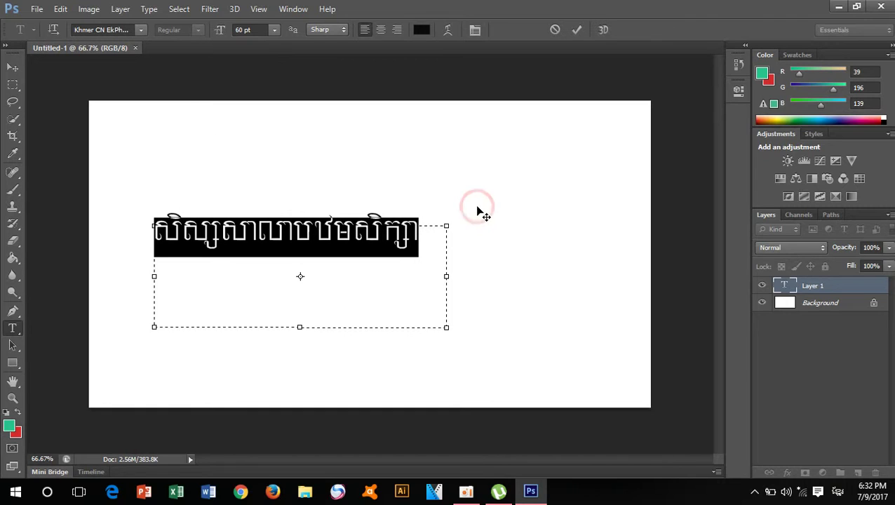
{"action": "left_click", "coordinate": [439, 209]}
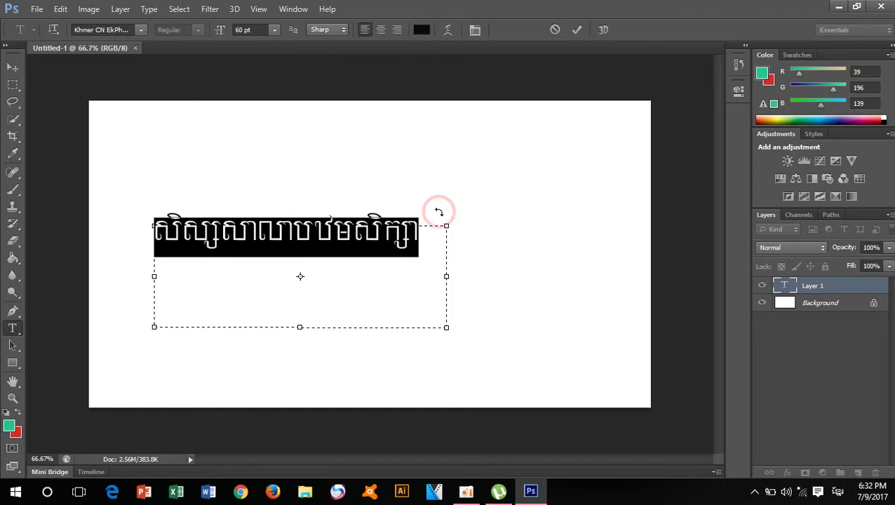
{"action": "left_click", "coordinate": [331, 354]}
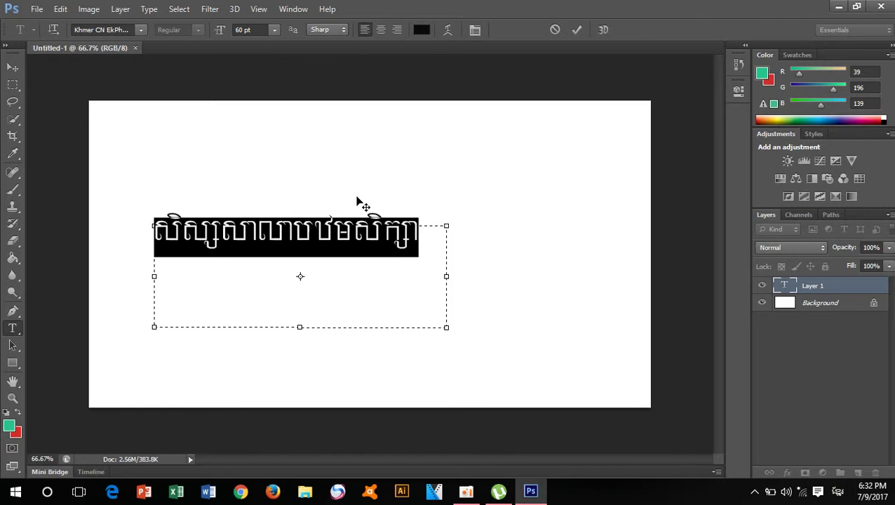
{"action": "left_click_drag", "start_coordinate": [358, 202], "coordinate": [571, 105]}
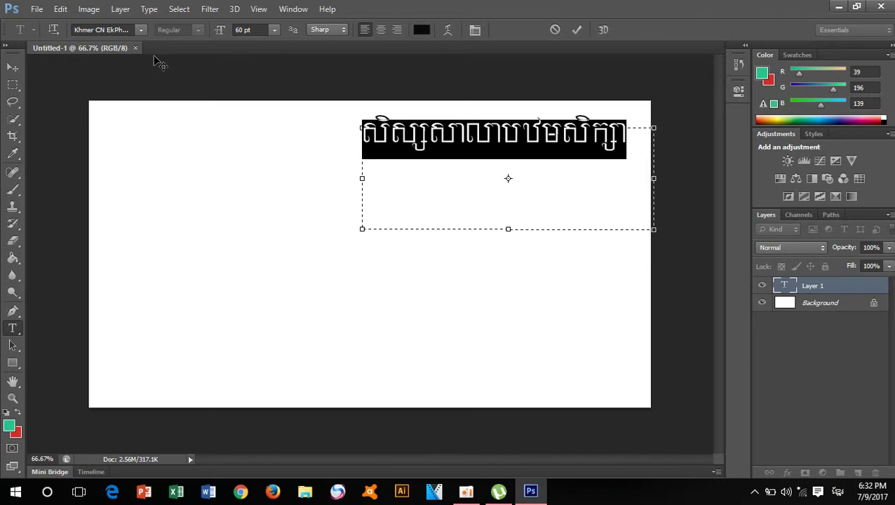
- Try Khmer CN Phnom Sampao, Mondulkiri and OS Muol Pali, then settle on Khmer SN Kampongcham
{"action": "left_click", "coordinate": [140, 30]}
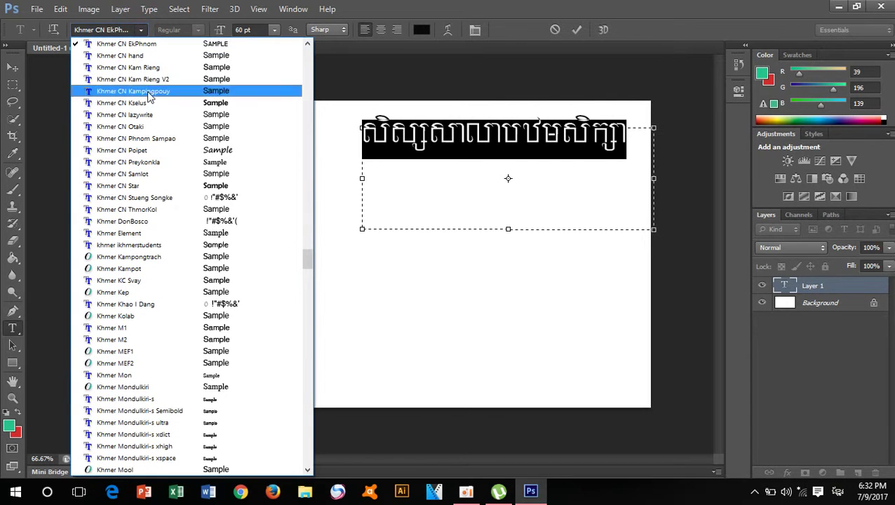
{"action": "left_click", "coordinate": [133, 140]}
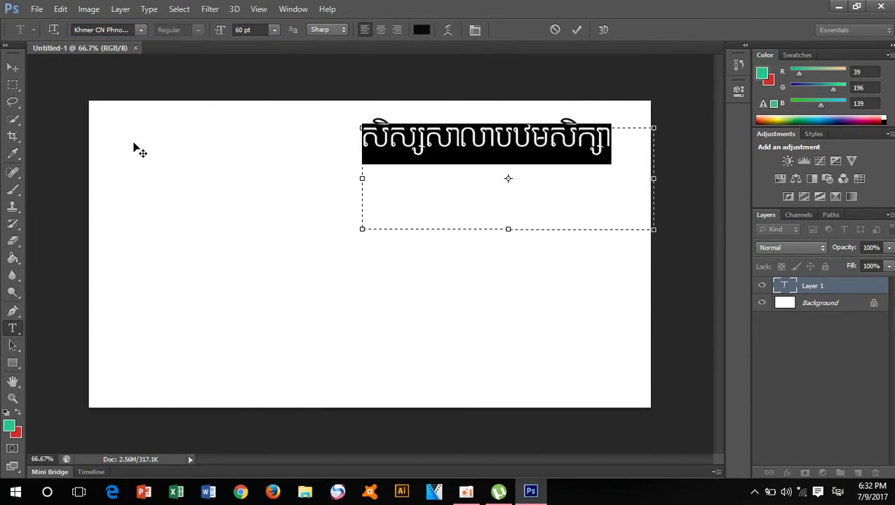
{"action": "left_click", "coordinate": [138, 31]}
{"action": "left_click", "coordinate": [131, 298]}
{"action": "left_click", "coordinate": [141, 30]}
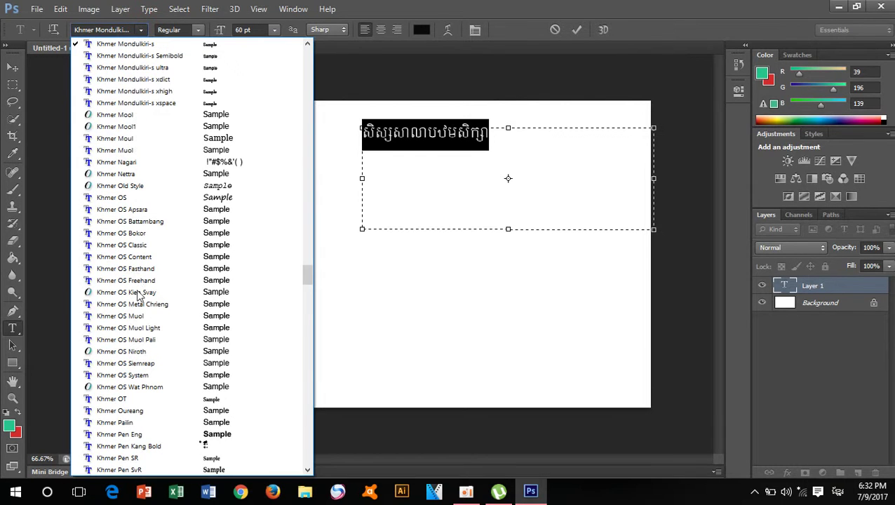
{"action": "left_click", "coordinate": [127, 340]}
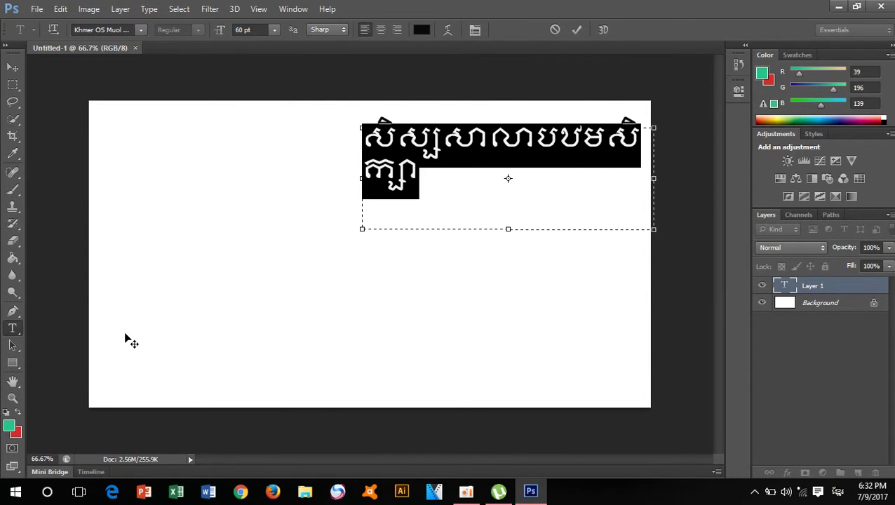
{"action": "left_click", "coordinate": [142, 30]}
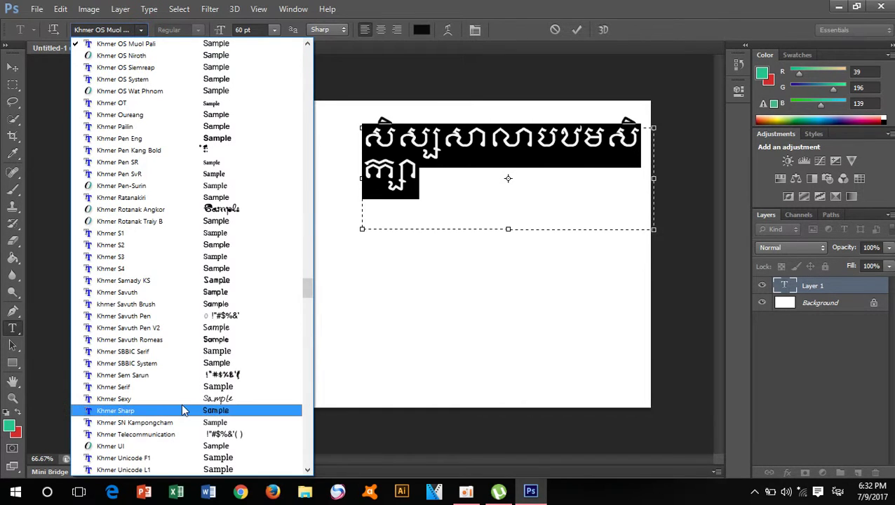
{"action": "left_click", "coordinate": [138, 423]}
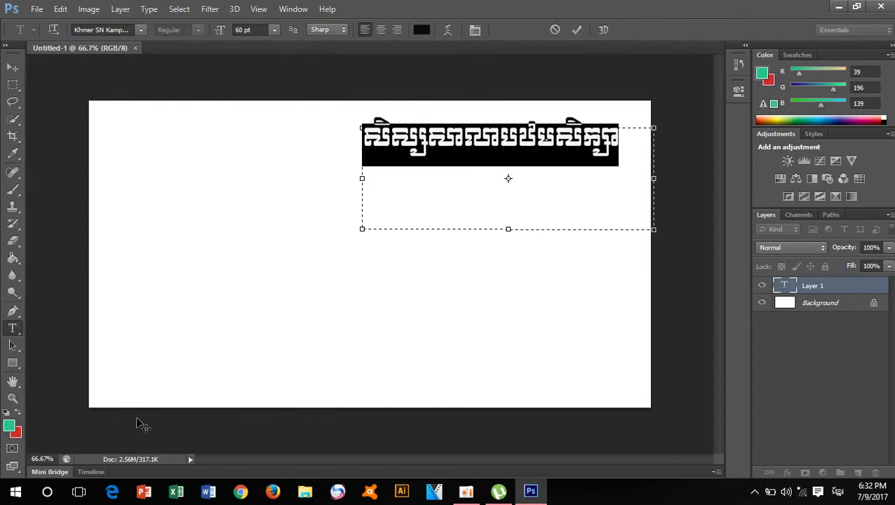
{"action": "left_click", "coordinate": [335, 211]}
- Commit the bold Khmer headline as a finished type layer
{"action": "left_click", "coordinate": [578, 28]}
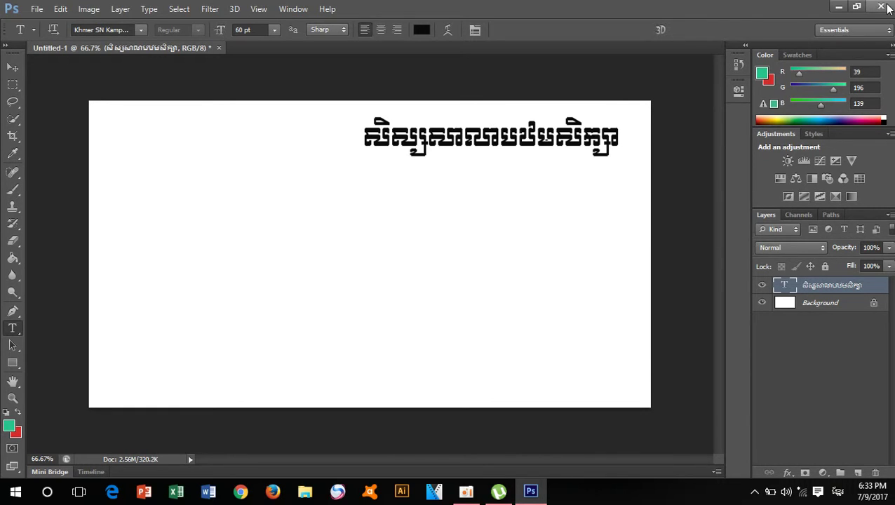
- Add a text box below the headline with 'World Showvid' typed in English, and commit it
{"action": "left_click", "coordinate": [200, 242]}
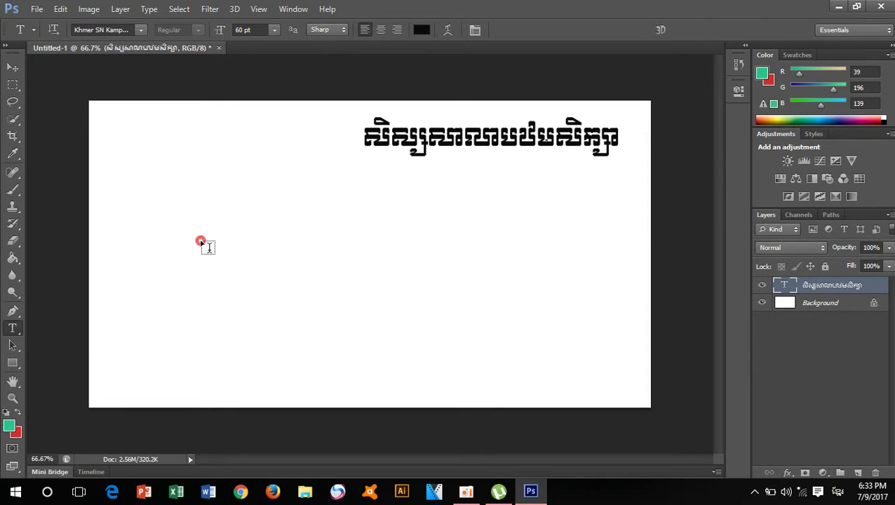
{"action": "left_click_drag", "start_coordinate": [200, 242], "coordinate": [577, 323]}
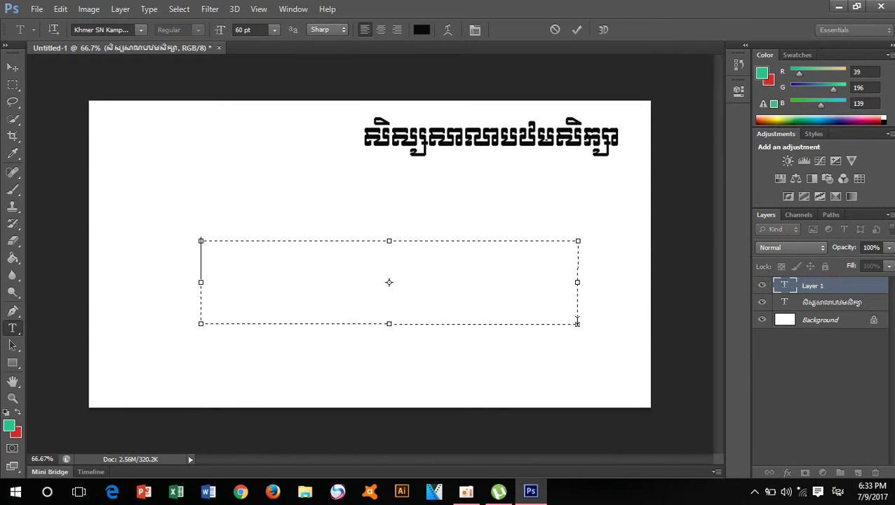
{"action": "key", "text": "alt+shift"}
{"action": "type", "text": "Wor"}
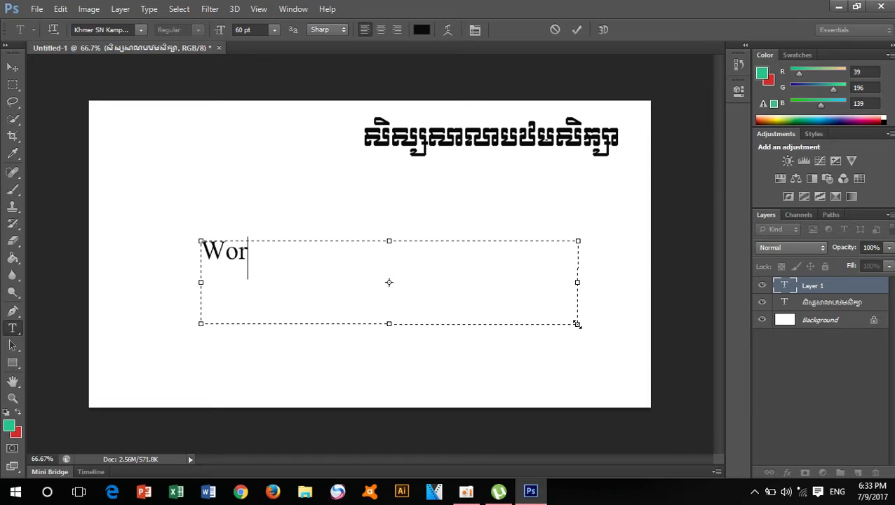
{"action": "type", "text": "ld"}
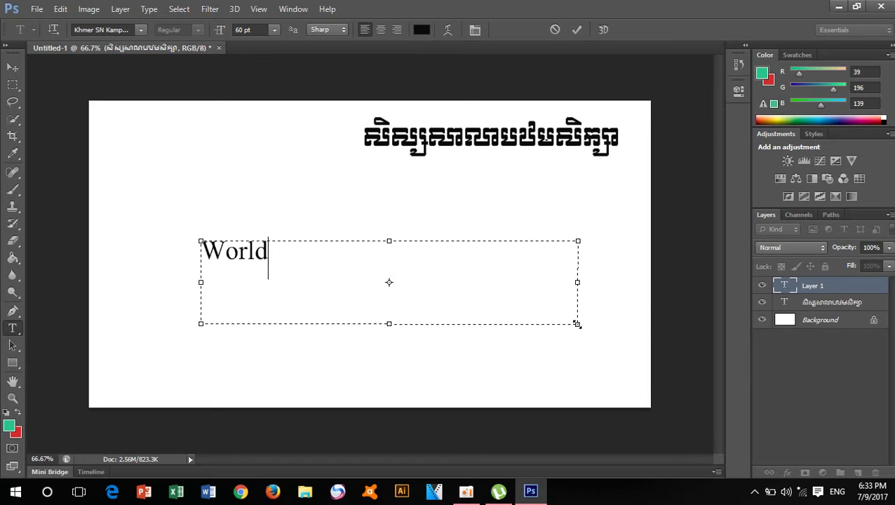
{"action": "type", "text": " Sho"}
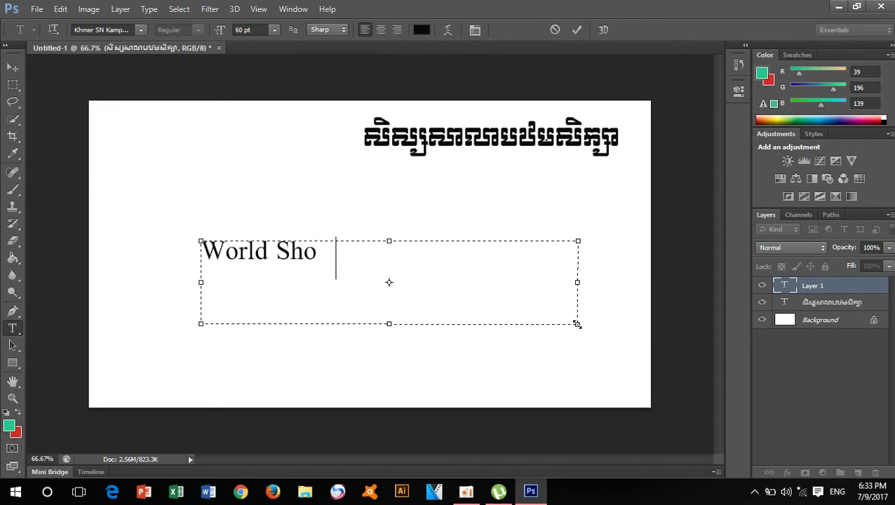
{"action": "type", "text": "wvid"}
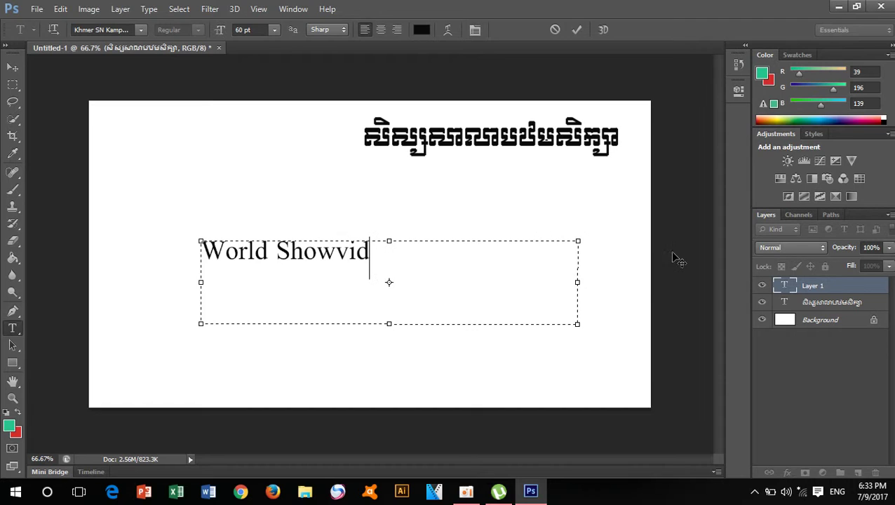
{"action": "left_click", "coordinate": [576, 29]}
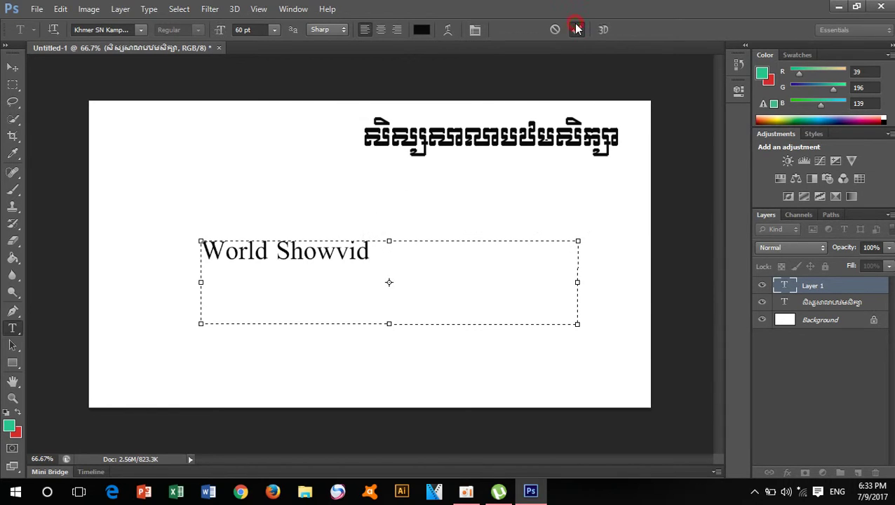
- Quit Photoshop without saving the document and bring up the oCam recorder window
{"action": "left_click", "coordinate": [881, 7]}
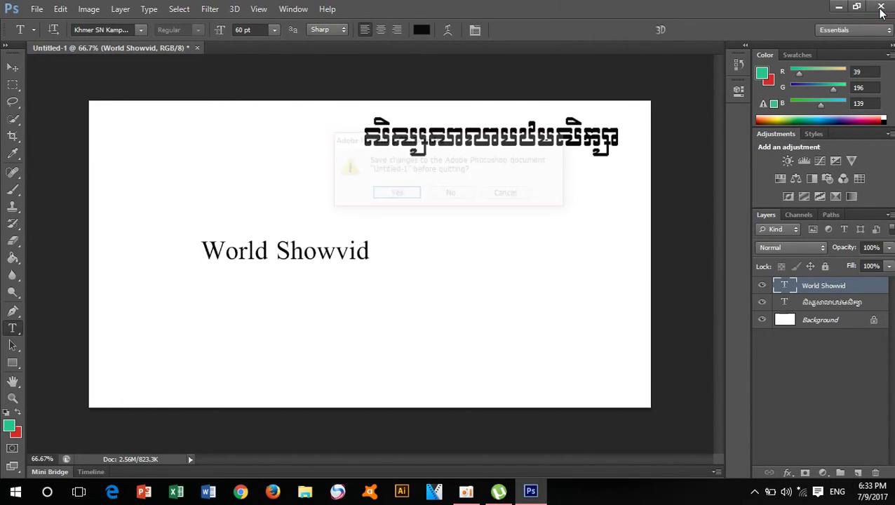
{"action": "left_click", "coordinate": [446, 196]}
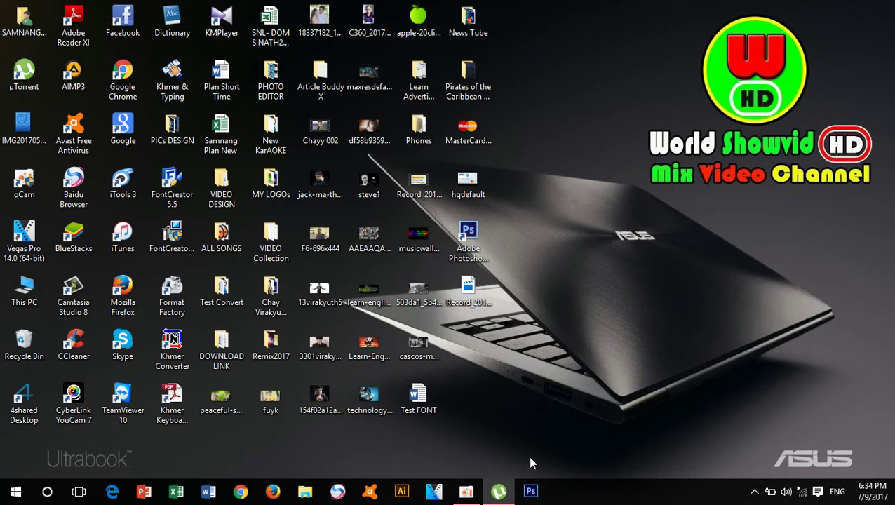
{"action": "left_click", "coordinate": [466, 491]}
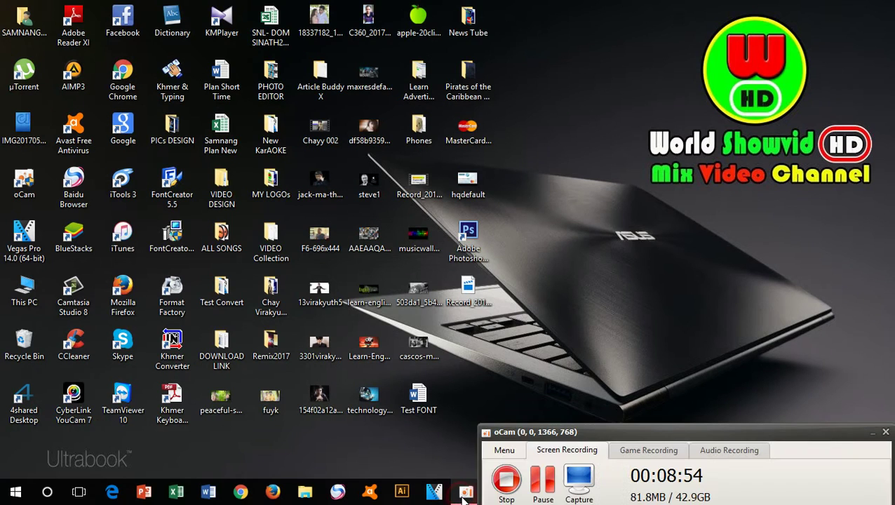